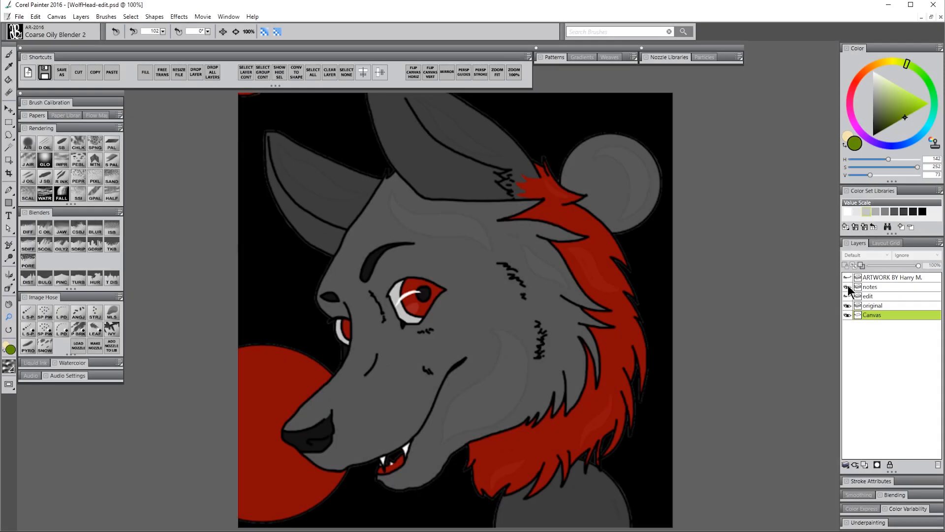
Show the notes layer over the wolf head to review the written critique.
click(847, 287)
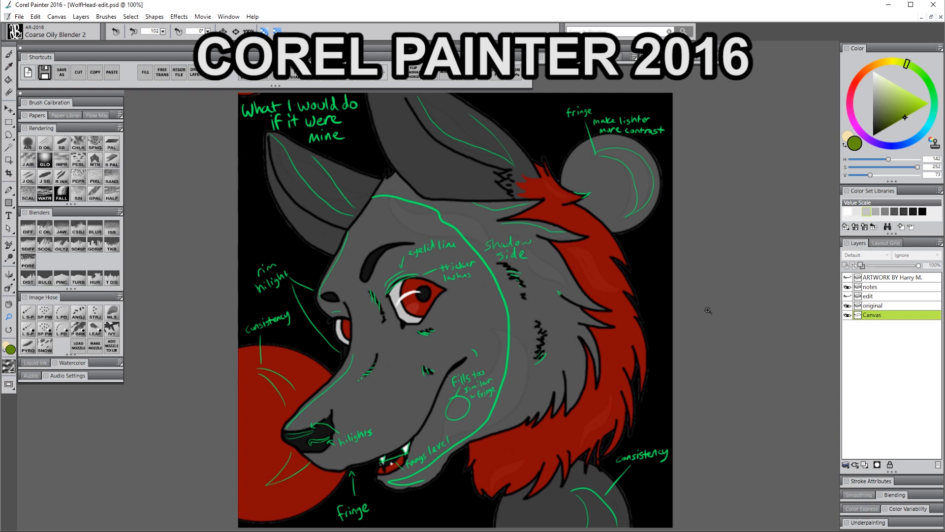
key(f)
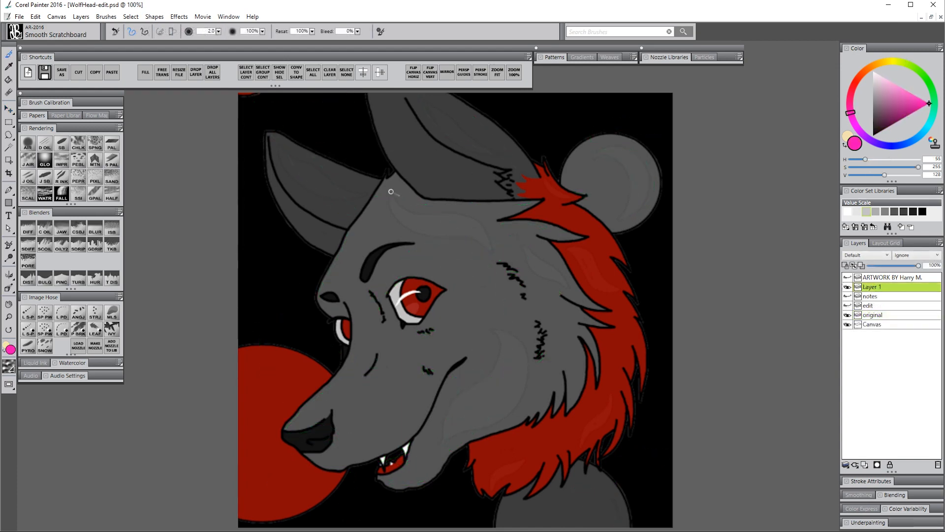
Outline the faint forehead highlight in pink, draw an arrow pointing at it, and undo these marks.
mouse_move(444, 232)
mouse_down()
mouse_move(492, 256)
mouse_move(471, 217)
mouse_up()
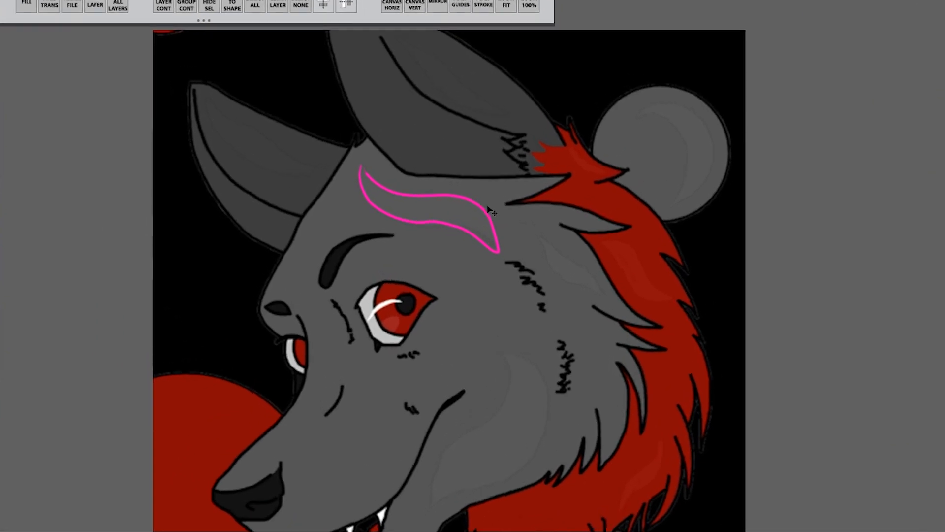
key(ctrl+z)
mouse_move(299, 180)
mouse_down()
mouse_move(325, 177)
mouse_move(315, 186)
mouse_up()
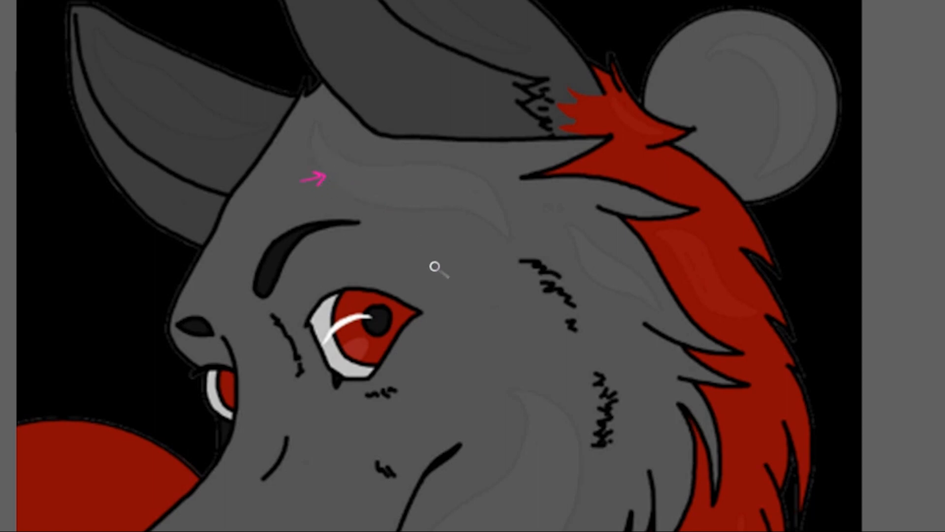
key(ctrl+z)
key(ctrl+z)
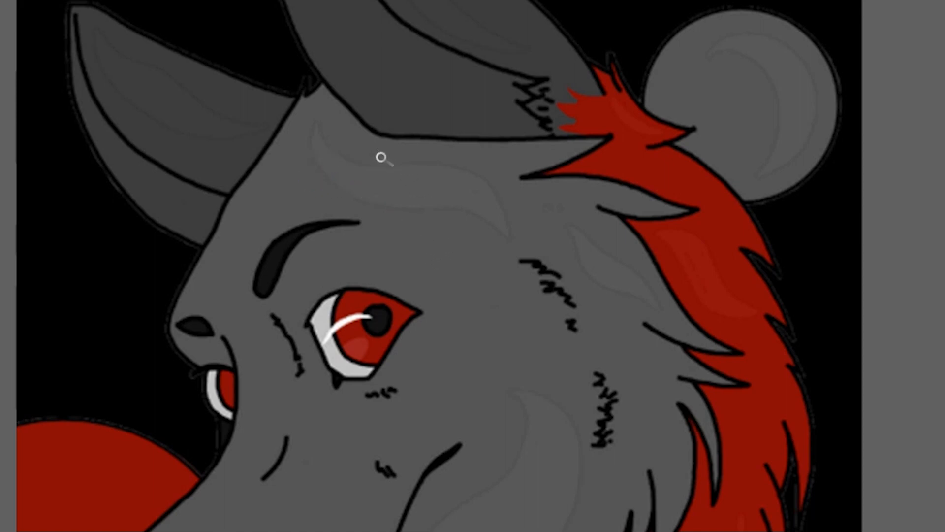
Circle one spot inside and one just above the forehead highlight in pink, and undo both circles.
drag(368, 181, 380, 179)
drag(369, 141, 367, 158)
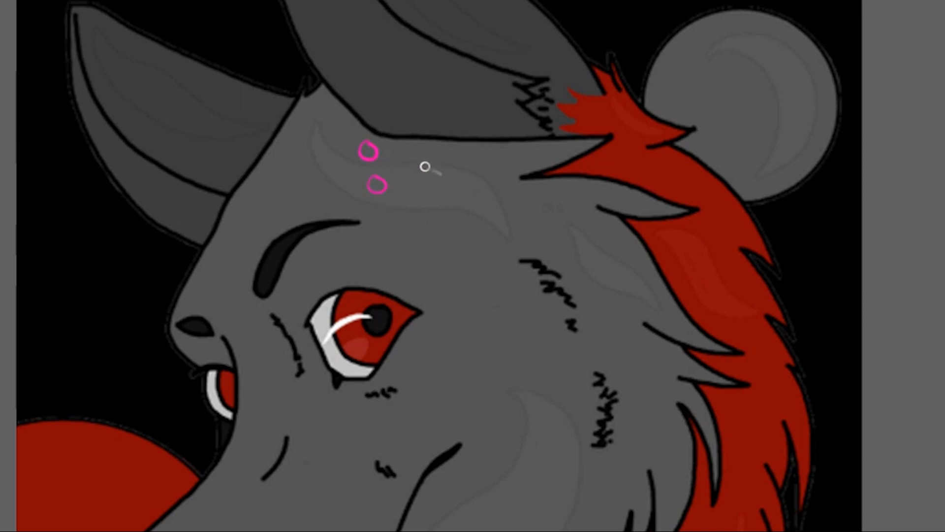
key(ctrl+z)
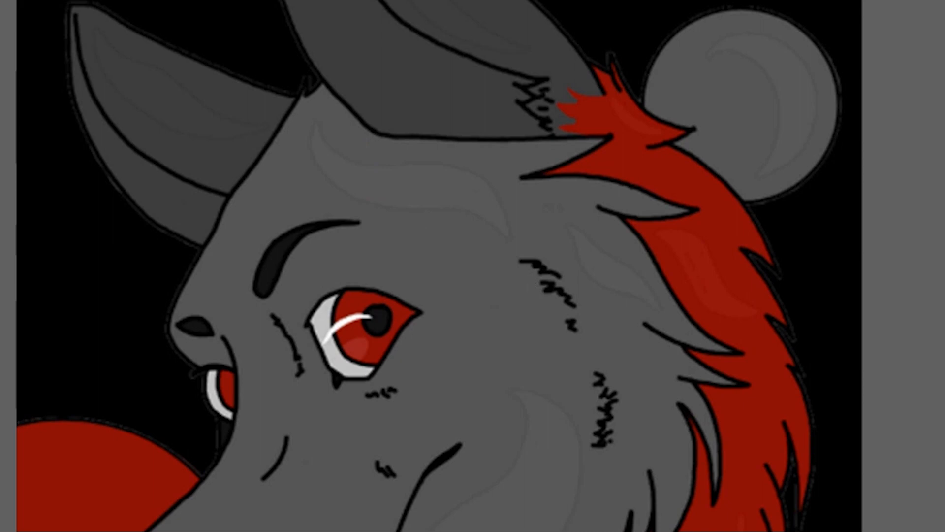
key(ctrl+z)
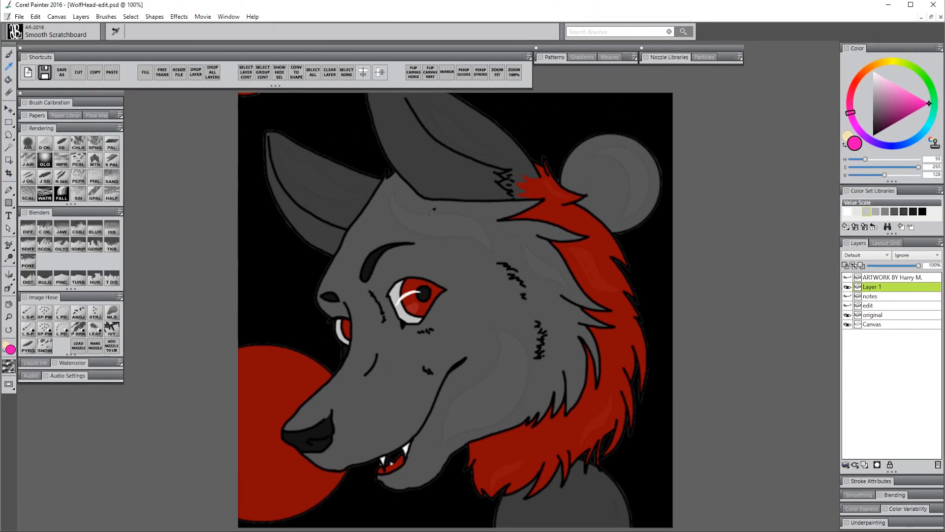
Sample the grays inside and beside the forehead highlight to compare their values.
click(428, 220)
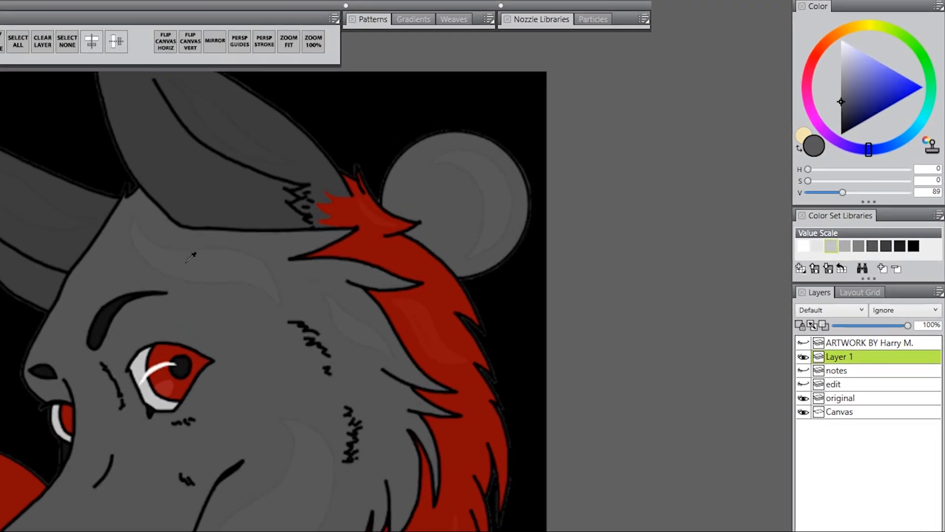
click(185, 240)
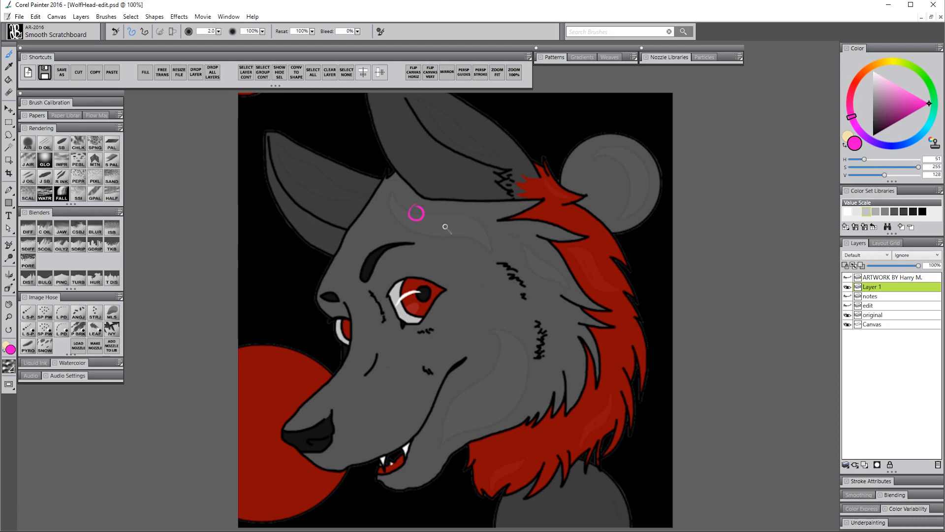
Try outlining the forehead highlight in a lighter gray of value 147 on a new layer, and undo the strokes.
alt+click(577, 375)
key(ctrl+shift+n)
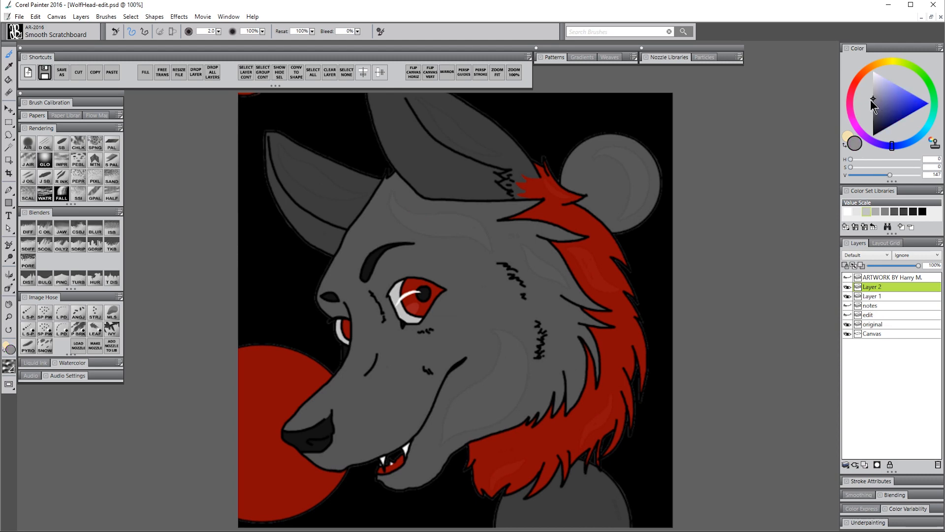
key(])
drag(392, 196, 408, 224)
mouse_move(391, 194)
mouse_down()
mouse_move(425, 217)
mouse_move(454, 211)
mouse_move(494, 246)
mouse_up()
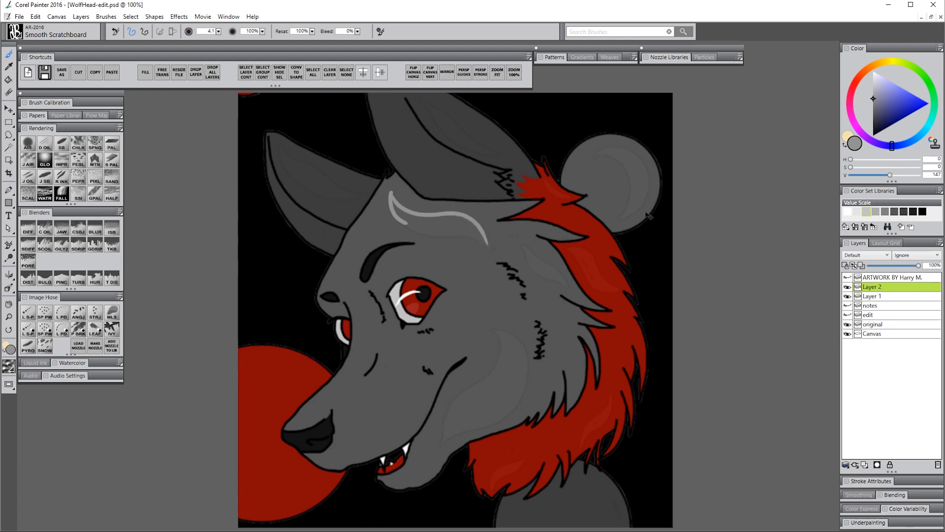
key(ctrl+z)
key(ctrl+z)
Try a softer gray outline along the forehead highlight plus a small pink mark beside it, and undo them.
mouse_move(392, 196)
mouse_down()
mouse_move(408, 227)
mouse_move(480, 240)
mouse_up()
mouse_move(408, 214)
mouse_down()
mouse_move(464, 216)
mouse_move(485, 245)
mouse_up()
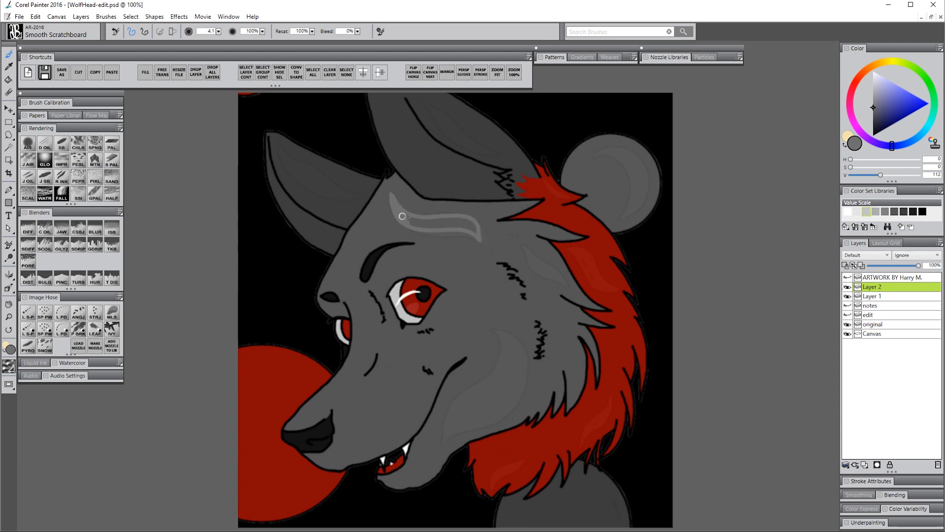
key(ctrl+z)
key(ctrl+z)
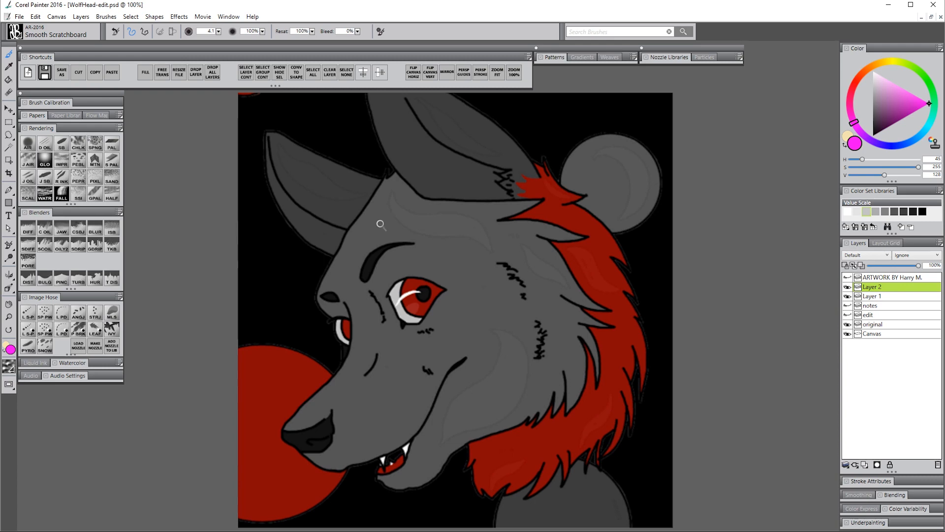
drag(378, 223, 396, 219)
key(ctrl+z)
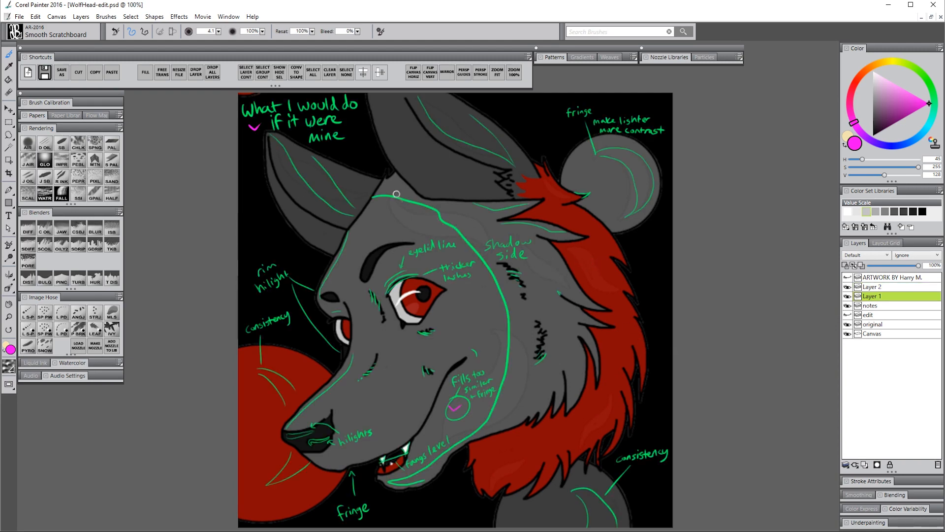
Mark the head's shadow side, a fur highlight and an arc above the near eye in pink, and undo these marks.
mouse_move(370, 193)
mouse_down()
mouse_move(432, 180)
mouse_move(498, 192)
mouse_move(579, 254)
mouse_move(591, 355)
mouse_up()
mouse_move(570, 387)
mouse_down()
mouse_move(426, 480)
mouse_move(411, 477)
mouse_move(458, 441)
mouse_move(511, 364)
mouse_move(503, 290)
mouse_move(457, 227)
mouse_move(382, 195)
mouse_up()
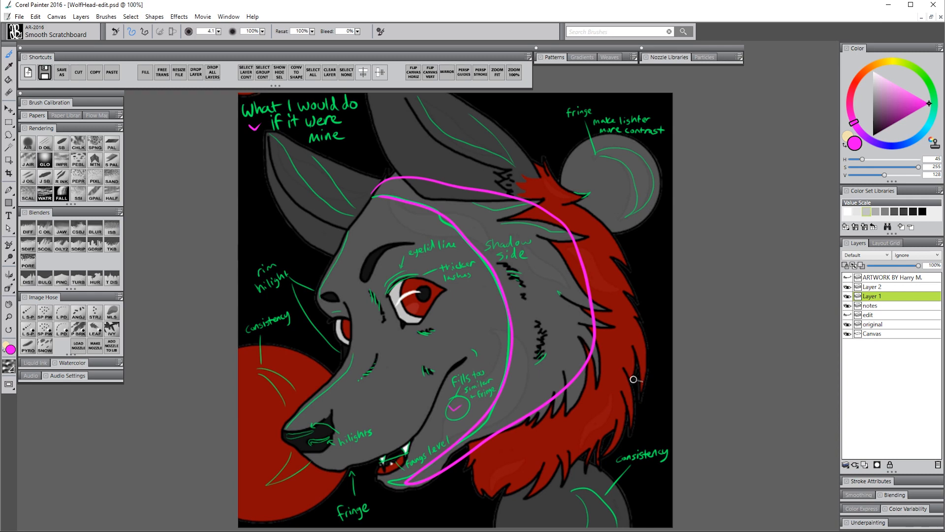
mouse_move(536, 255)
mouse_down()
mouse_move(555, 266)
mouse_move(542, 270)
mouse_move(538, 256)
mouse_up()
mouse_move(370, 293)
mouse_down()
mouse_move(394, 252)
mouse_move(419, 256)
mouse_up()
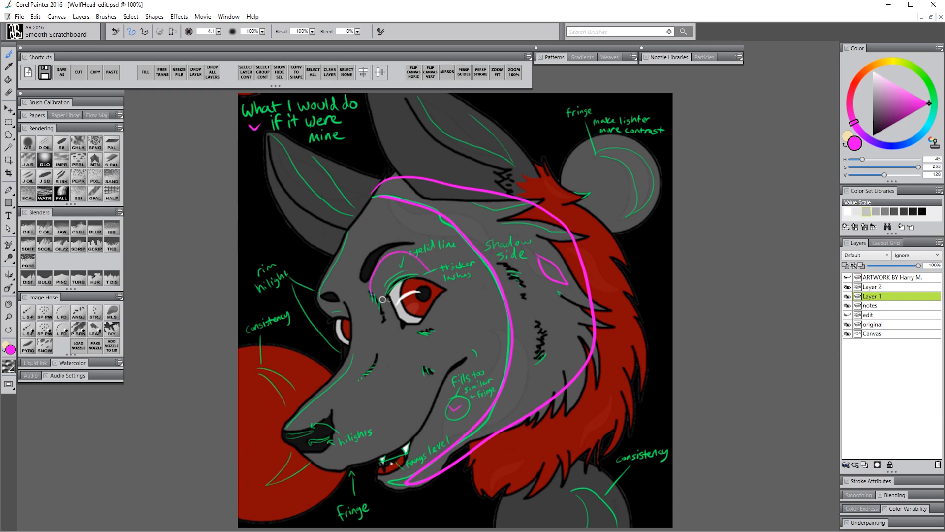
key(ctrl+z)
key(ctrl+z)
key(ctrl+z)
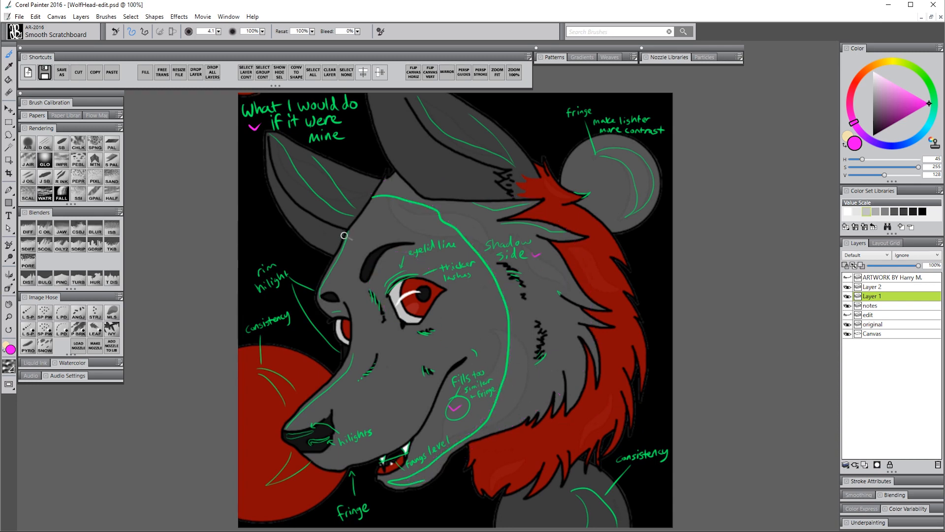
Trace over the noted rim highlight, nose highlights and eyelid line in pink, undoing each mark.
mouse_move(347, 234)
mouse_down()
mouse_move(319, 297)
mouse_move(316, 275)
mouse_move(343, 229)
mouse_up()
key(ctrl+z)
mouse_move(284, 436)
mouse_down()
mouse_move(309, 435)
mouse_move(307, 425)
mouse_move(307, 444)
mouse_move(330, 437)
mouse_up()
key(ctrl+z)
key(ctrl+z)
mouse_move(393, 268)
mouse_down()
mouse_move(381, 285)
mouse_move(400, 277)
mouse_move(383, 274)
mouse_move(402, 274)
mouse_up()
key(ctrl+z)
Mark the short fur strokes around the eye and cheek, and draw the fang level line in pink.
mouse_move(377, 289)
mouse_down()
mouse_move(373, 308)
mouse_move(387, 302)
mouse_up()
mouse_move(377, 352)
mouse_down()
mouse_move(357, 373)
mouse_move(380, 366)
mouse_up()
mouse_move(428, 326)
mouse_down()
mouse_move(417, 328)
mouse_move(434, 327)
mouse_up()
mouse_move(378, 463)
mouse_down()
mouse_move(396, 462)
mouse_move(381, 464)
mouse_up()
drag(407, 459, 386, 473)
drag(380, 468, 386, 469)
Circle the fringe note in pink and trace the crescent highlights on the gray ball, shoulder and red circle.
mouse_move(617, 101)
mouse_down()
mouse_move(560, 166)
mouse_move(655, 180)
mouse_move(652, 121)
mouse_up()
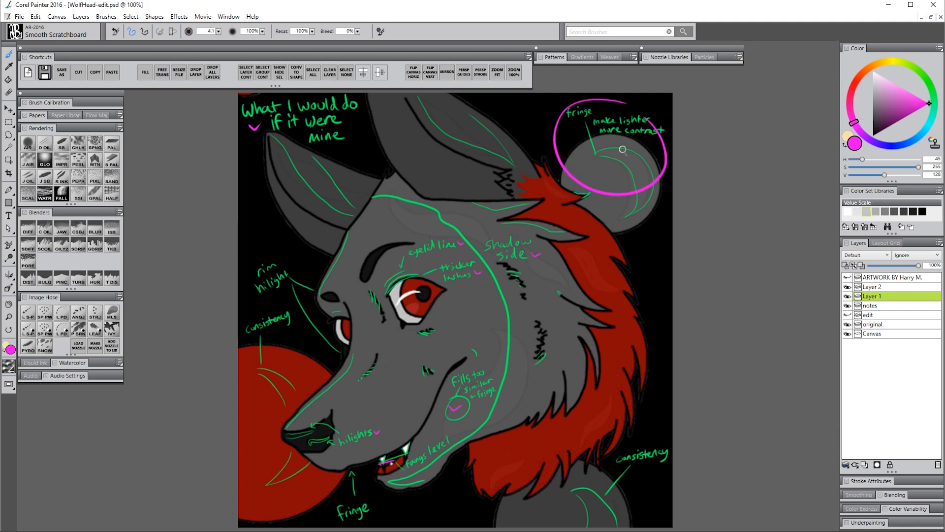
mouse_move(595, 156)
mouse_down()
mouse_move(634, 186)
mouse_move(627, 213)
mouse_move(648, 188)
mouse_move(638, 153)
mouse_move(593, 154)
mouse_up()
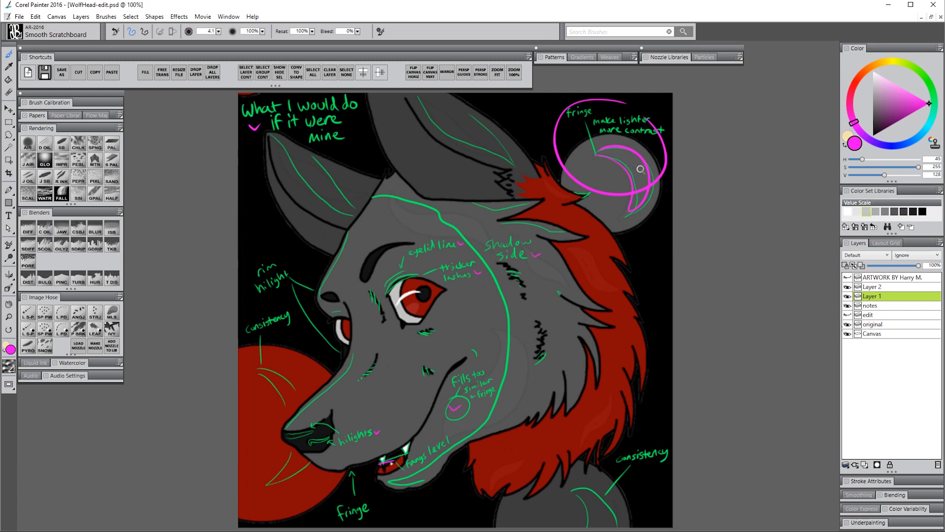
mouse_move(572, 490)
mouse_down()
mouse_move(588, 521)
mouse_move(608, 514)
mouse_up()
mouse_move(294, 389)
mouse_down()
mouse_move(257, 367)
mouse_move(282, 406)
mouse_up()
mouse_move(286, 446)
mouse_down()
mouse_move(272, 480)
mouse_move(295, 467)
mouse_up()
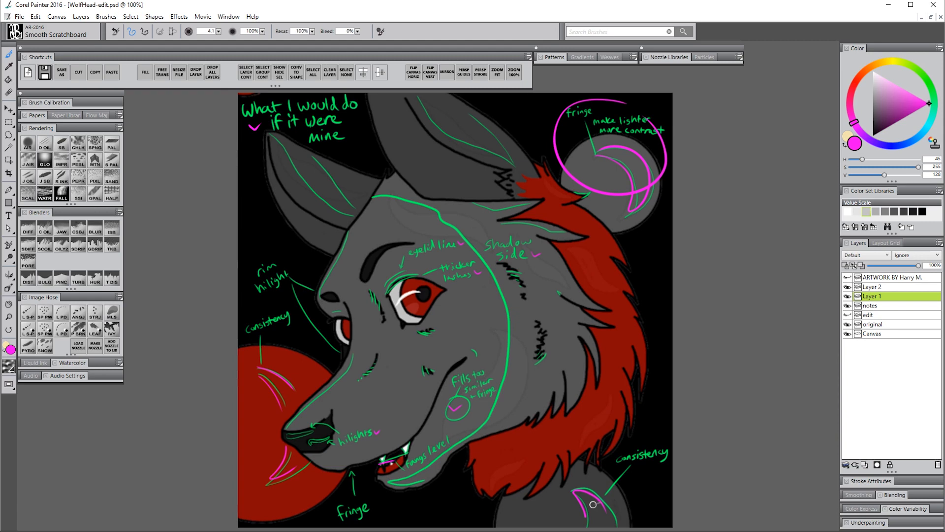
Delete the pink markup layer, Layer 1, and the unused Layer 2.
key(Delete)
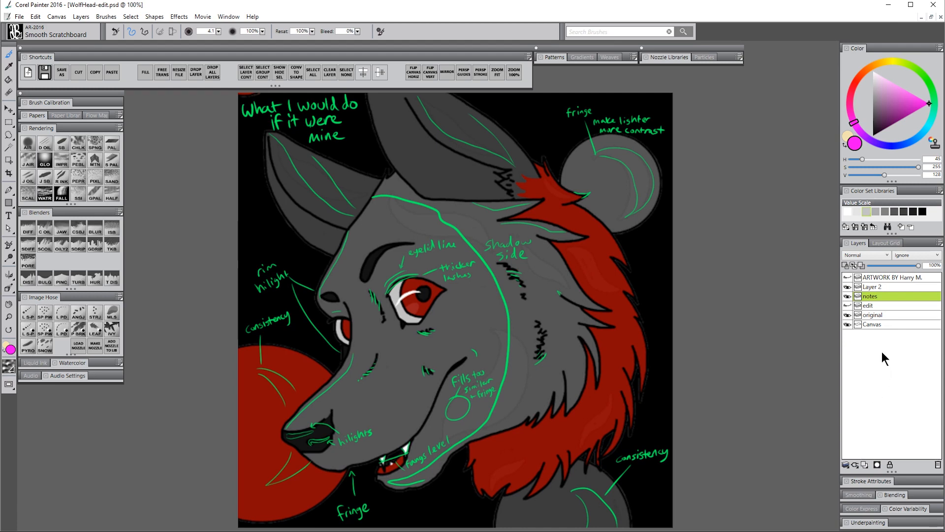
key(Delete)
Fade the edit layer to about 35% opacity as a tracing guide and add a layer named lines above it.
click(867, 294)
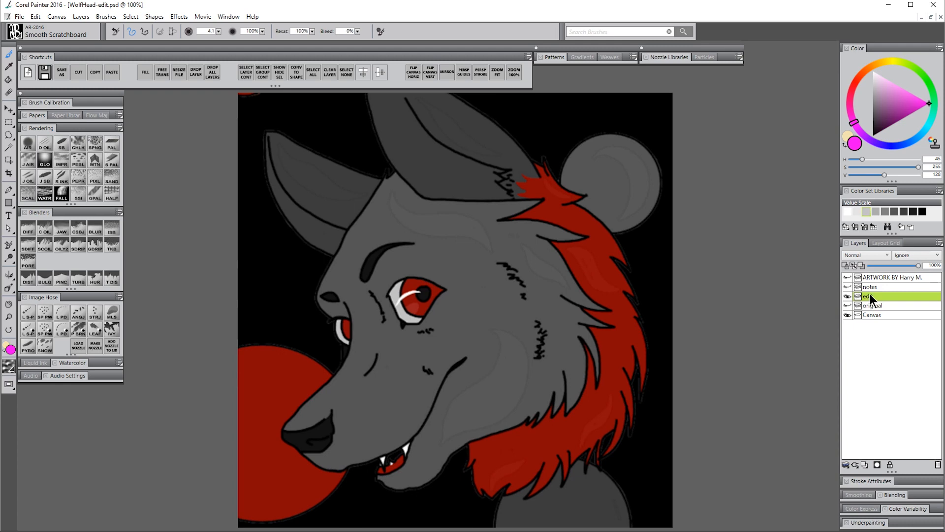
click(886, 265)
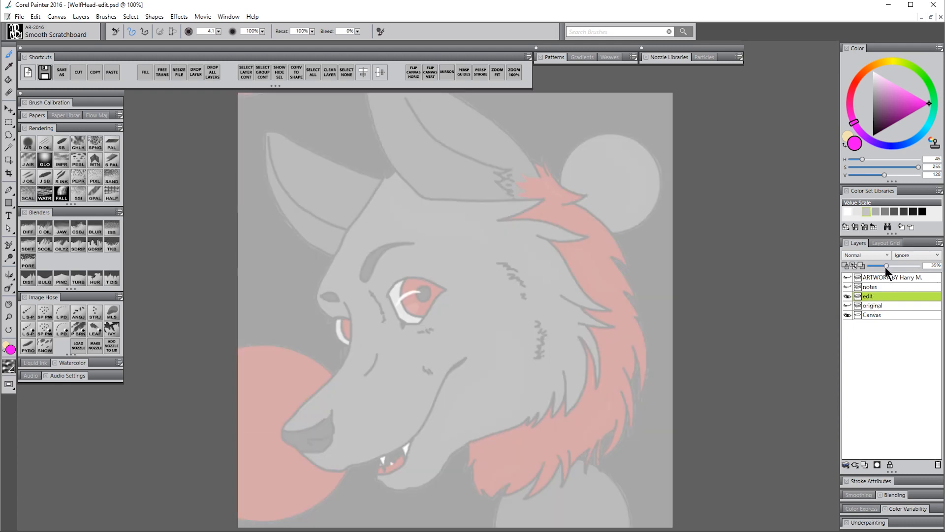
click(865, 465)
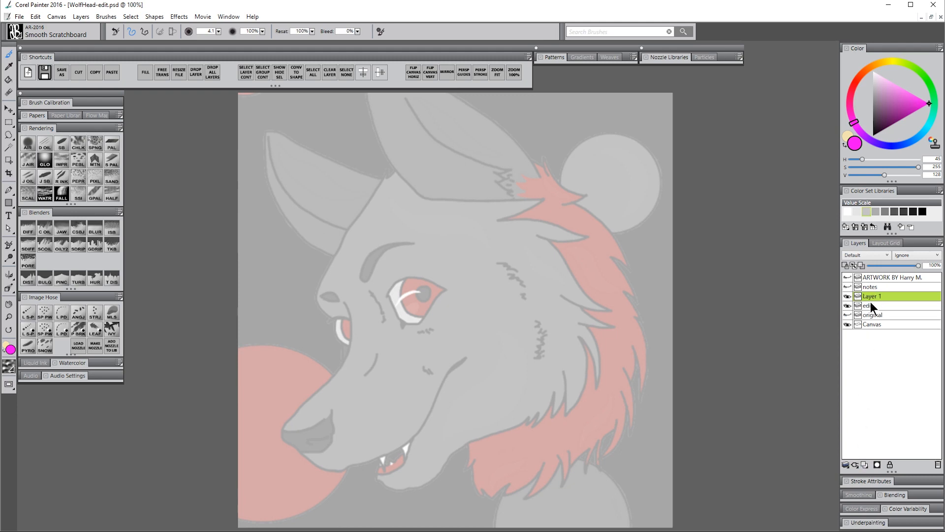
Ink the forehead profile from the far eye up to the ear base in black with Smooth Scratchboard at size 2.5.
drag(892, 107, 873, 141)
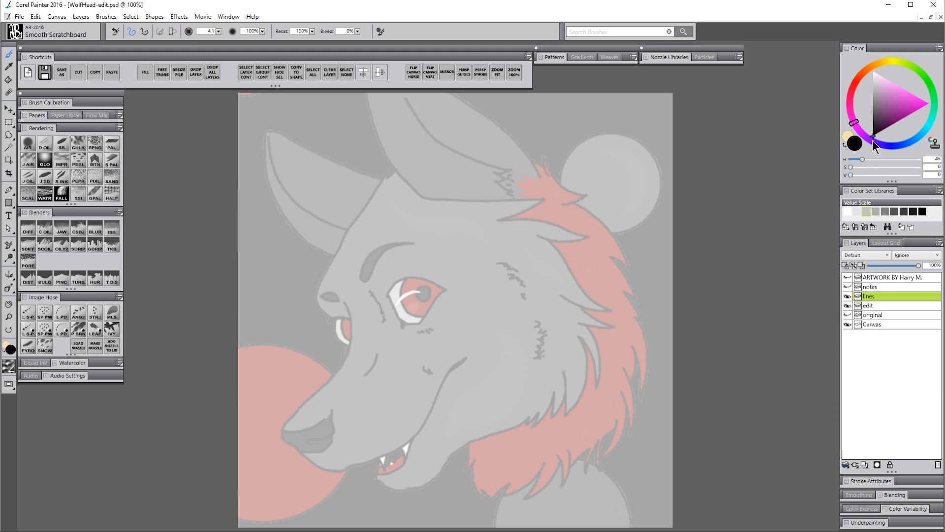
click(62, 144)
drag(380, 182, 346, 235)
key(ctrl+z)
key(bracketleft)
key(ctrl+z)
key(bracketright)
mouse_move(330, 318)
mouse_down()
mouse_move(318, 280)
mouse_move(371, 195)
mouse_up()
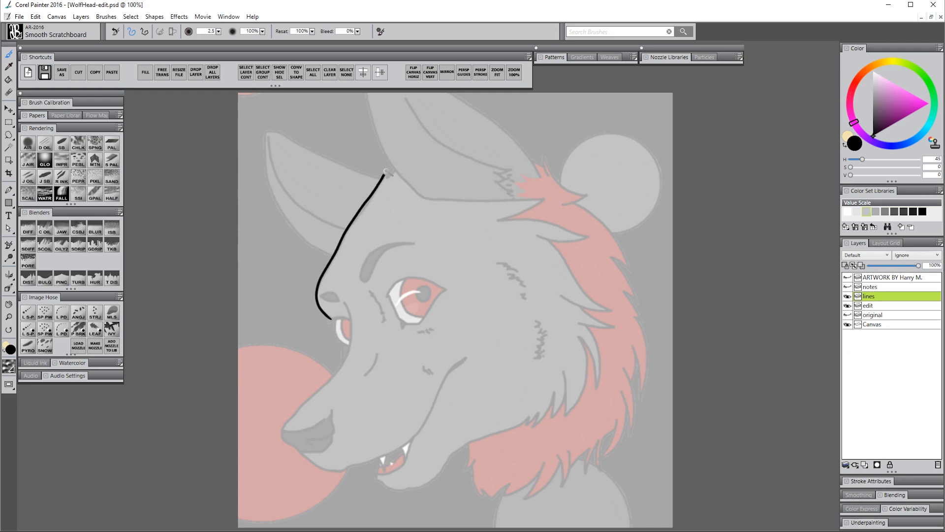
scroll(389, 180, up, 1)
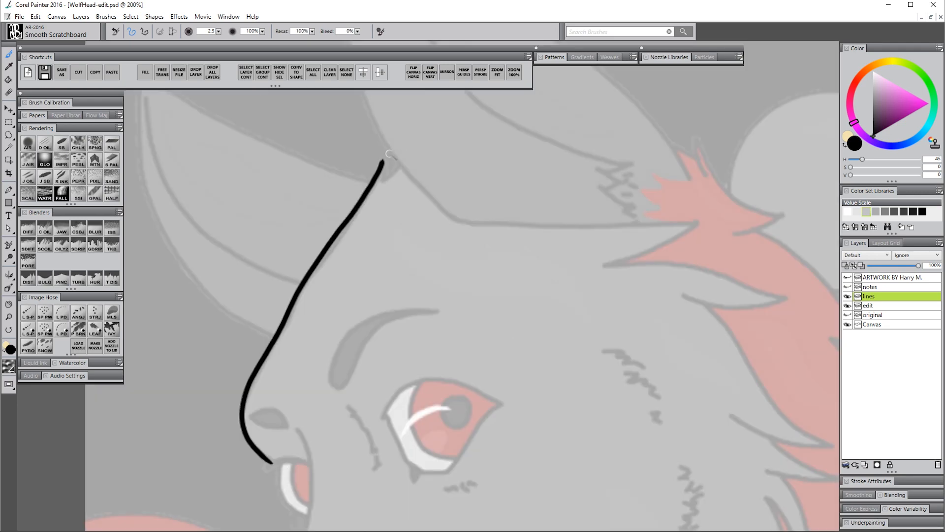
mouse_move(382, 161)
mouse_down()
mouse_move(385, 151)
mouse_move(386, 180)
mouse_move(400, 160)
mouse_up()
Ink the muzzle bridge down to the nose tip and outline the far eye with its upper lid and iris.
drag(339, 457, 419, 238)
mouse_move(376, 211)
mouse_down()
mouse_move(392, 271)
mouse_move(387, 301)
mouse_move(343, 374)
mouse_move(260, 456)
mouse_move(269, 495)
mouse_up()
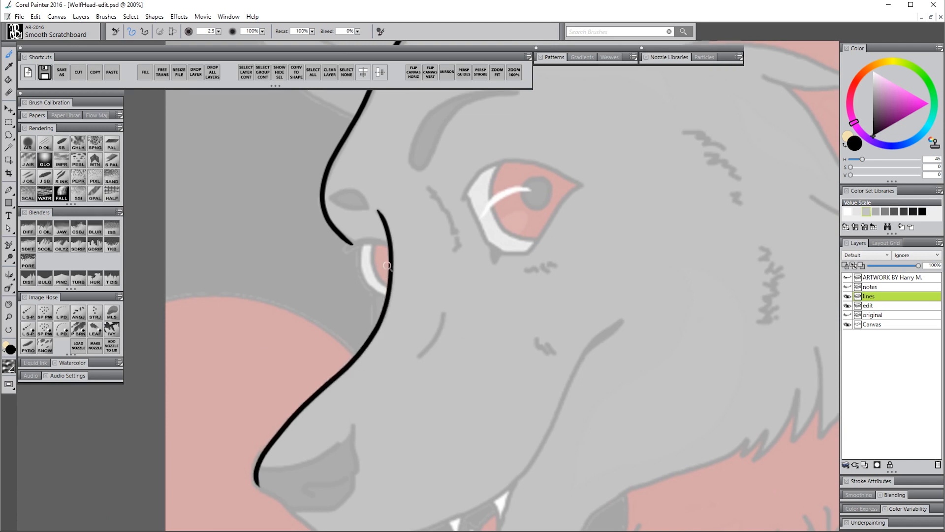
drag(383, 321, 383, 269)
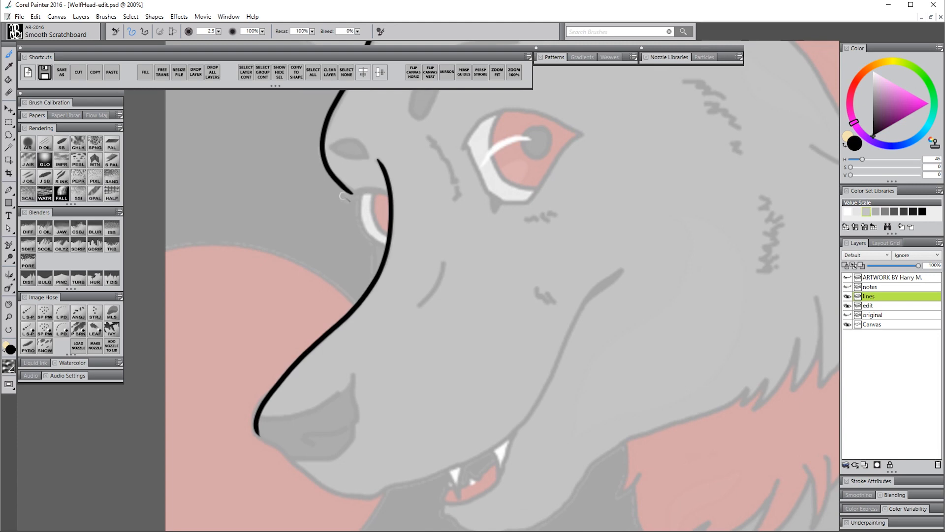
drag(346, 195, 389, 191)
mouse_move(355, 197)
mouse_down()
mouse_move(356, 220)
mouse_move(379, 243)
mouse_move(390, 228)
mouse_up()
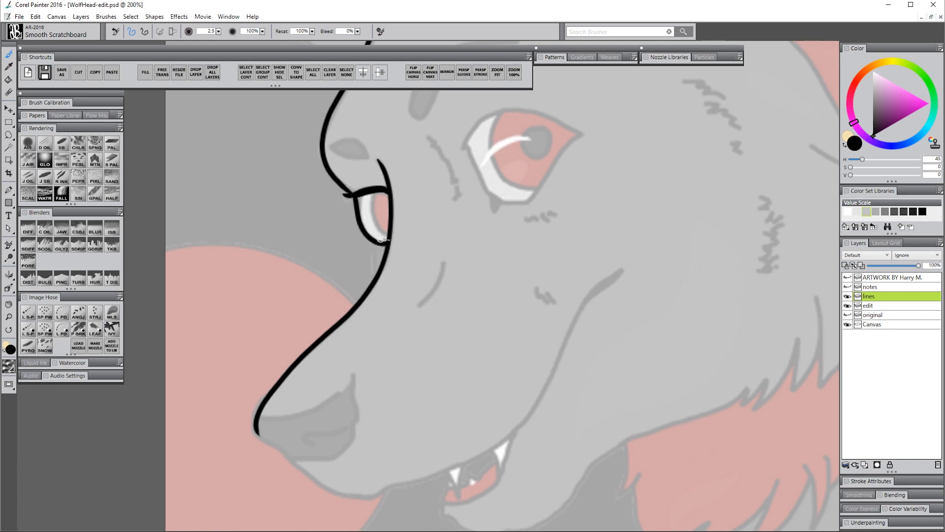
mouse_move(354, 196)
mouse_down()
mouse_move(375, 275)
mouse_move(375, 215)
mouse_move(389, 231)
mouse_up()
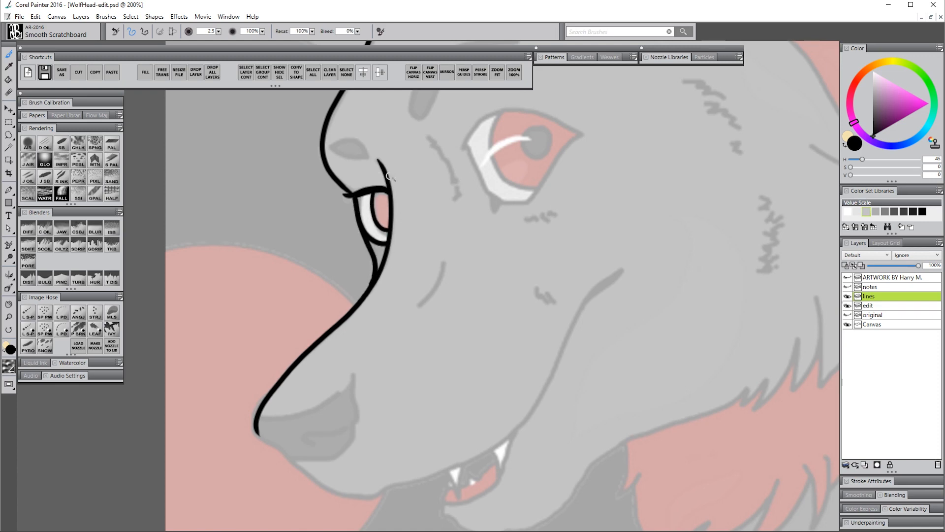
Outline the far eyebrow at the profile edge and the near eyebrow above the large eye.
drag(389, 177, 366, 297)
mouse_move(301, 262)
mouse_down()
mouse_move(326, 256)
mouse_move(342, 277)
mouse_move(300, 278)
mouse_up()
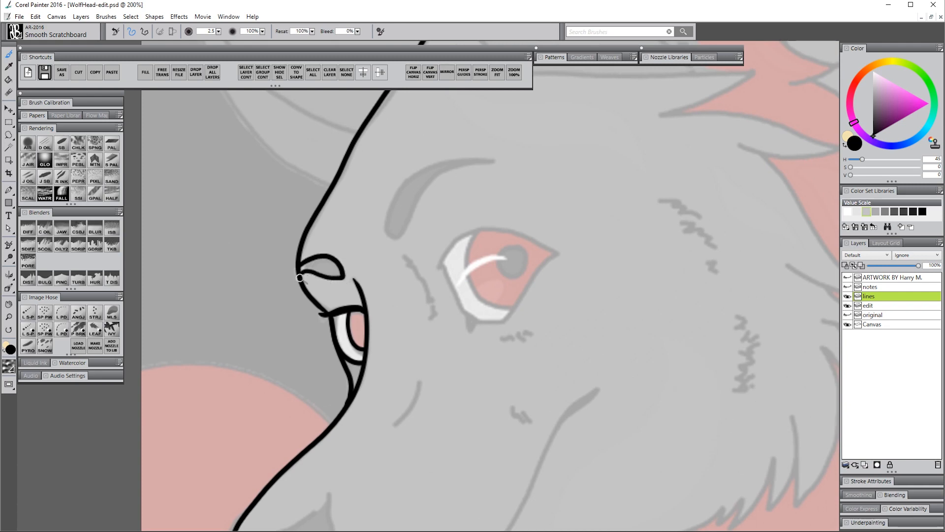
mouse_move(384, 231)
mouse_down()
mouse_move(418, 167)
mouse_move(504, 159)
mouse_up()
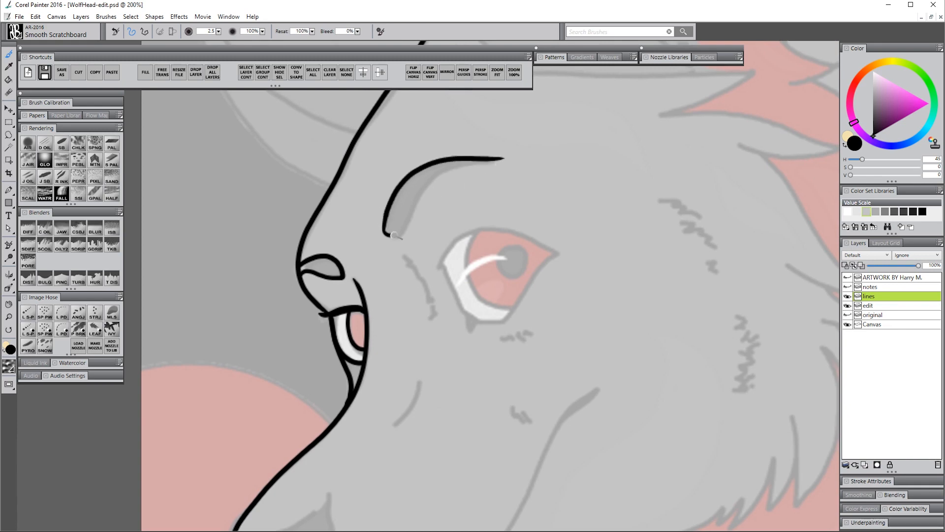
mouse_move(394, 235)
mouse_down()
mouse_move(440, 173)
mouse_move(507, 157)
mouse_up()
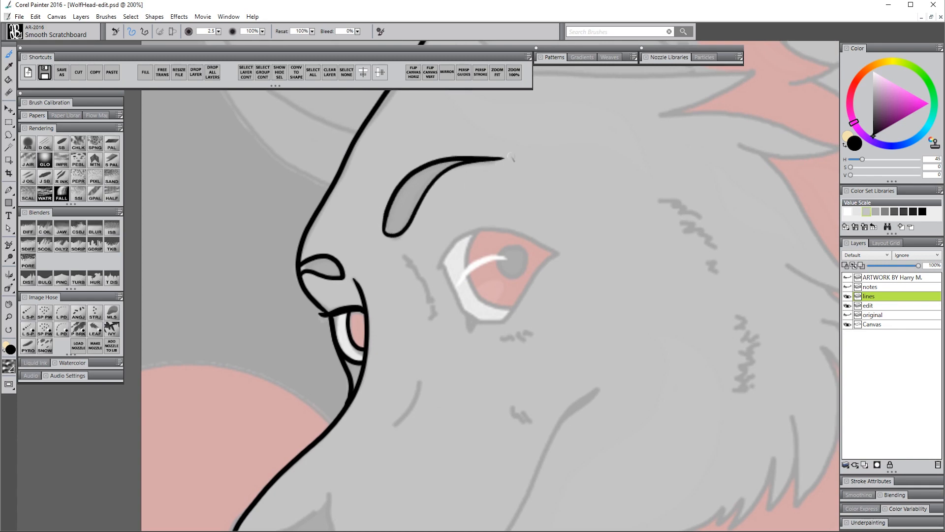
Ink the outer outline of the far ear from its base on the forehead around the pointed tip and back.
drag(388, 260, 455, 405)
mouse_move(249, 129)
mouse_down()
mouse_move(258, 238)
mouse_move(288, 301)
mouse_move(337, 348)
mouse_move(388, 368)
mouse_up()
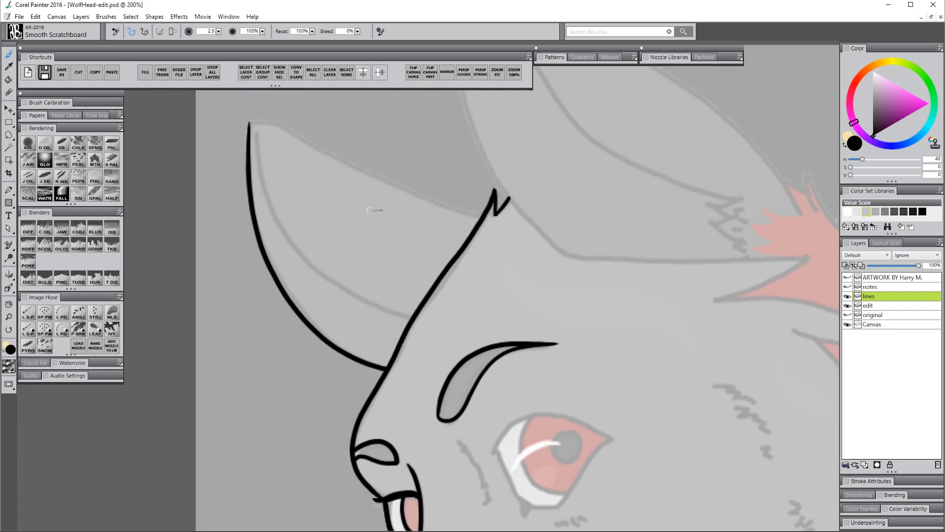
drag(249, 123, 481, 216)
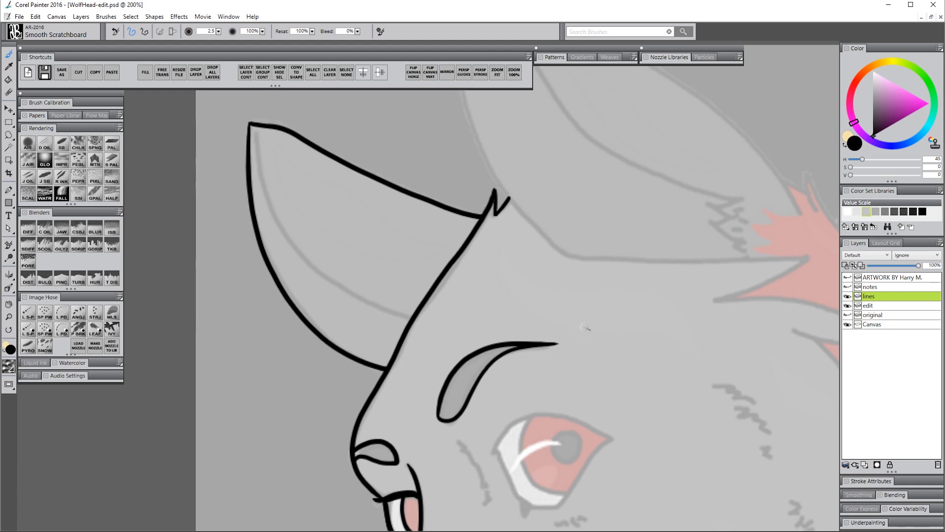
Ink the near ear's front edge, back edge and lower base line over the faded guide.
drag(525, 270, 428, 374)
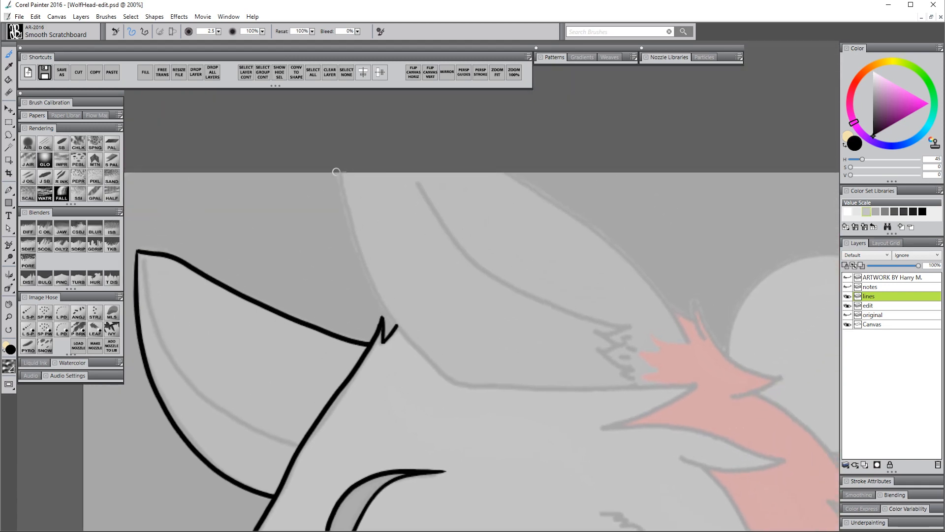
mouse_move(337, 173)
mouse_down()
mouse_move(389, 311)
mouse_move(463, 382)
mouse_up()
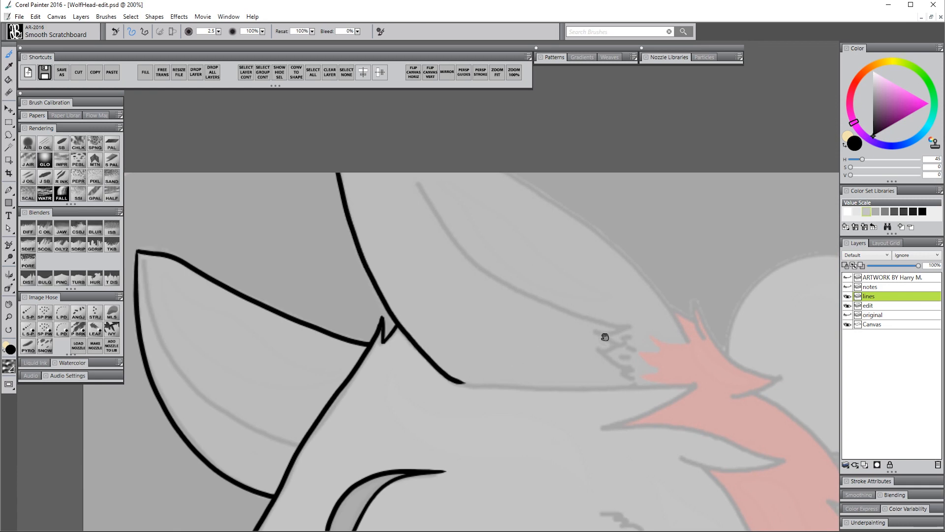
drag(606, 336, 504, 262)
mouse_move(404, 96)
mouse_down()
mouse_move(556, 222)
mouse_move(588, 267)
mouse_up()
drag(360, 310, 602, 306)
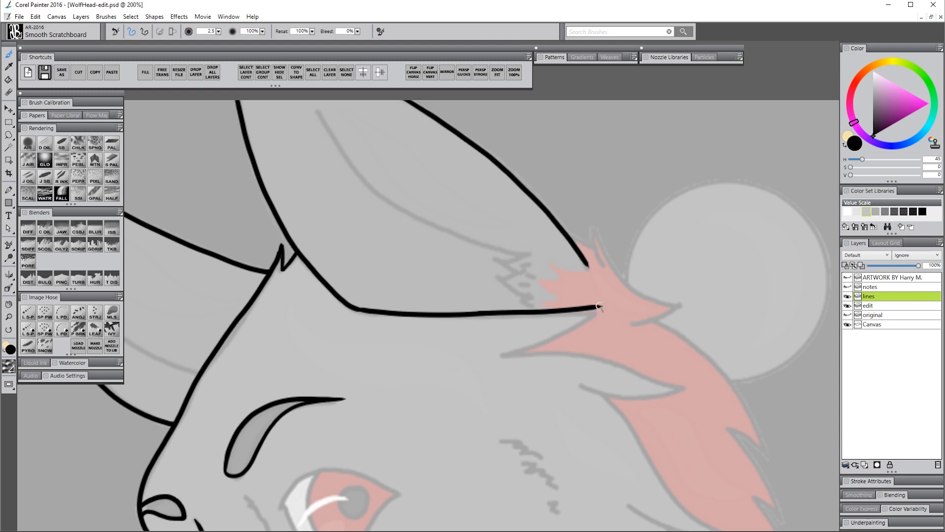
Ink the pointed fur tufts behind the near ear's base and the mane's inner edge down toward the cheek.
drag(600, 307, 500, 357)
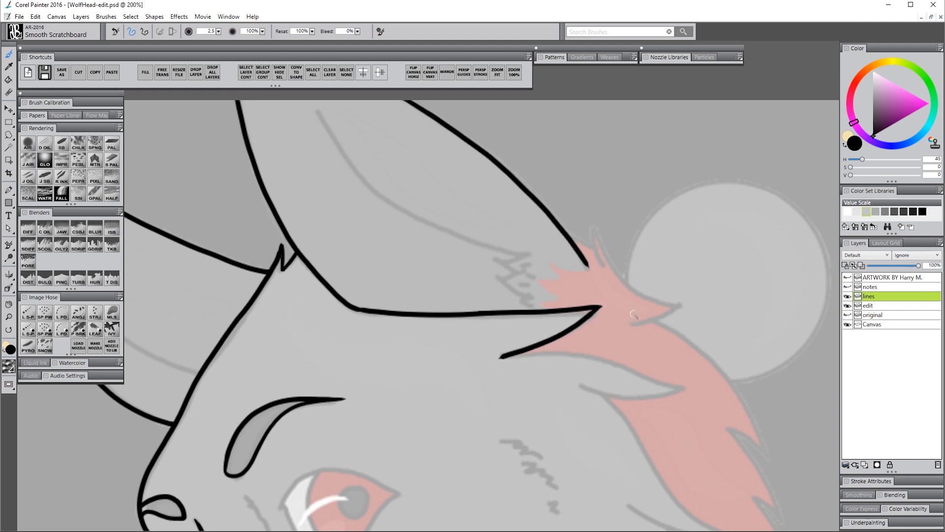
drag(605, 379, 398, 271)
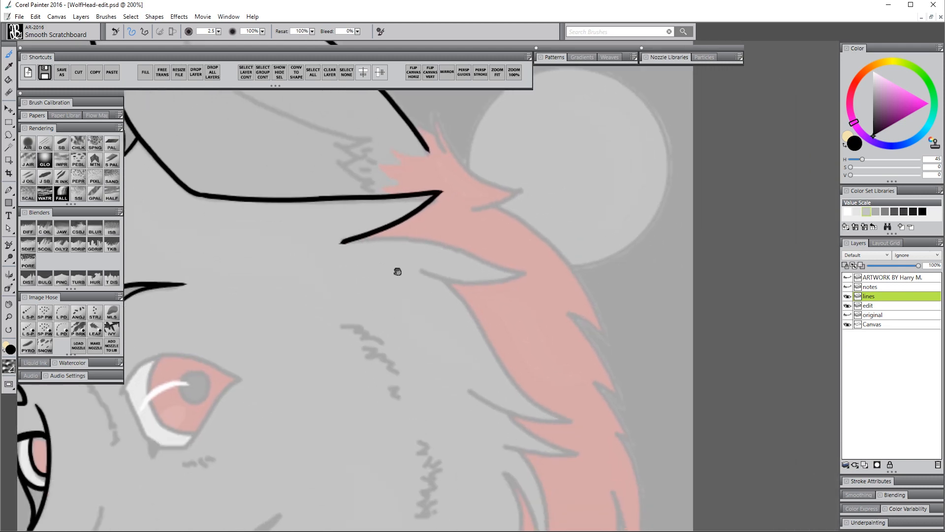
mouse_move(347, 242)
mouse_down()
mouse_move(539, 265)
mouse_move(516, 269)
mouse_move(536, 267)
mouse_up()
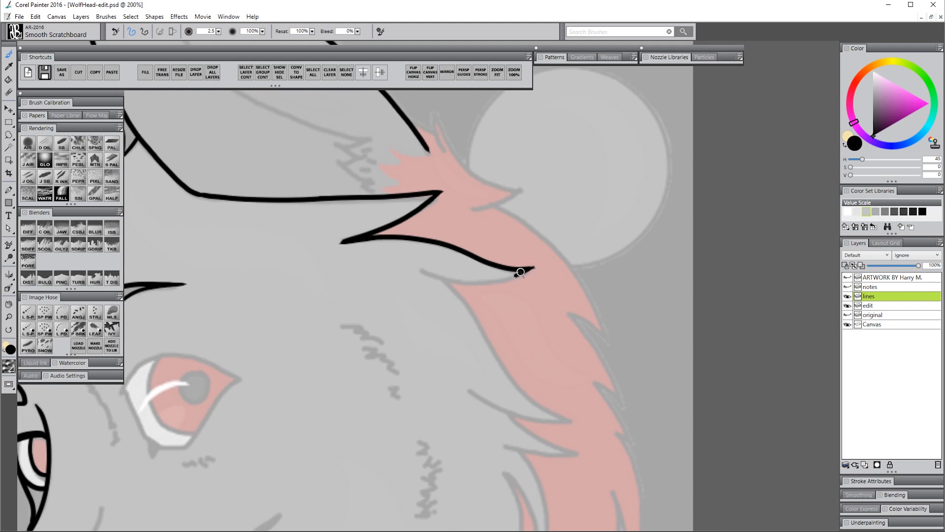
key(ctrl+z)
mouse_move(517, 276)
mouse_down()
mouse_move(470, 287)
mouse_move(419, 271)
mouse_up()
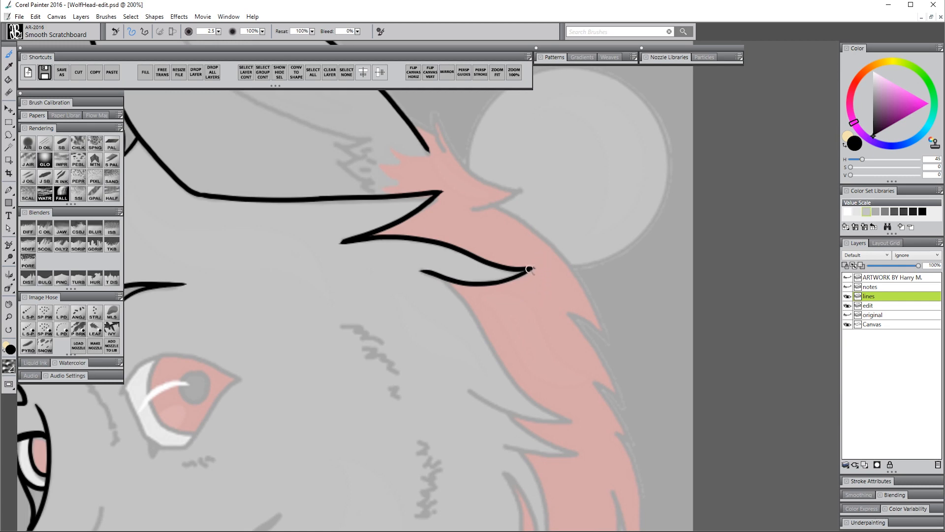
mouse_move(522, 286)
mouse_down()
mouse_move(466, 276)
mouse_move(410, 207)
mouse_move(379, 216)
mouse_move(432, 305)
mouse_move(496, 341)
mouse_up()
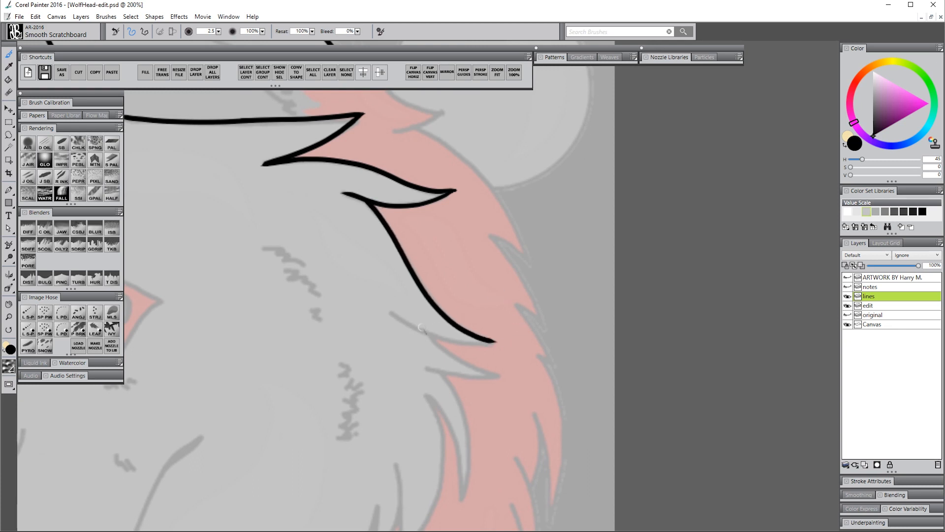
Ink the jagged cheek fur tufts along the mane's inner edge down to the back of the jaw.
mouse_move(392, 313)
mouse_down()
mouse_move(430, 335)
mouse_move(495, 341)
mouse_move(446, 309)
mouse_move(398, 181)
mouse_move(369, 172)
mouse_move(418, 200)
mouse_move(354, 204)
mouse_move(379, 205)
mouse_move(394, 233)
mouse_move(393, 330)
mouse_up()
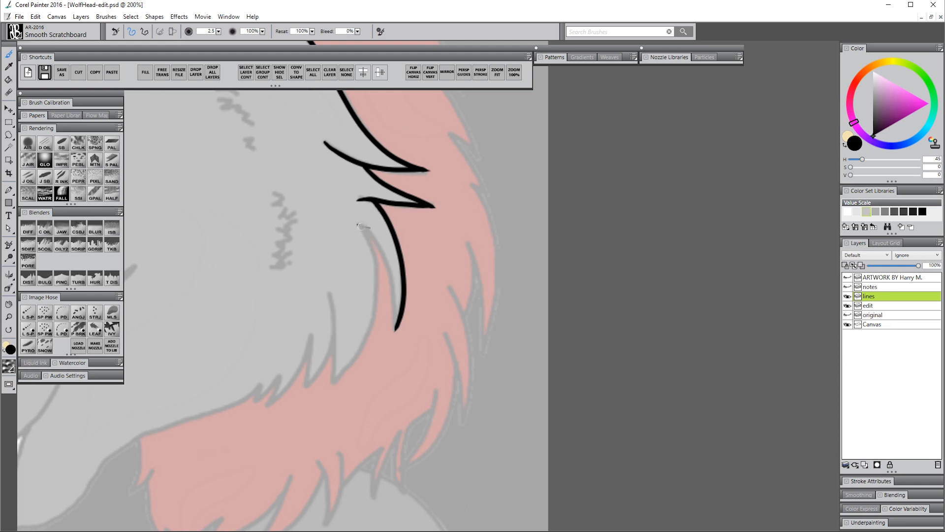
mouse_move(358, 226)
mouse_down()
mouse_move(382, 256)
mouse_move(399, 312)
mouse_up()
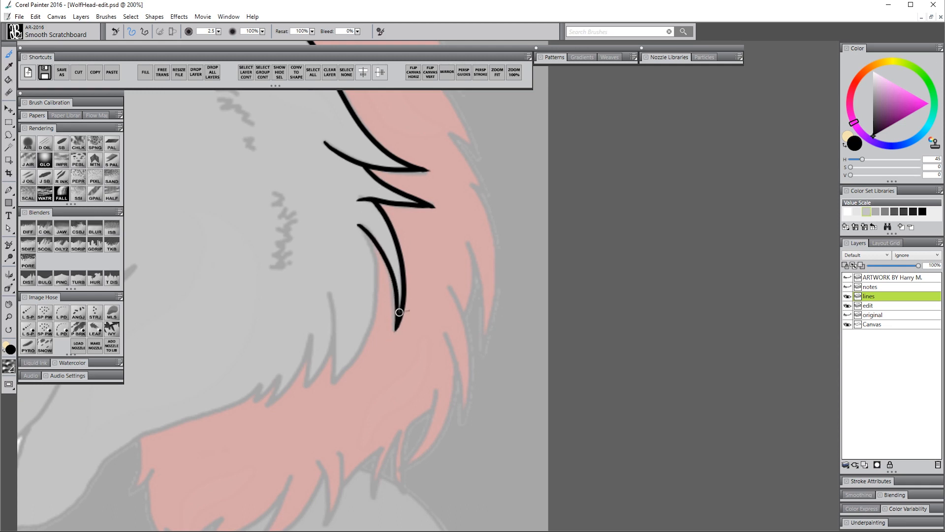
mouse_move(358, 226)
mouse_down()
mouse_move(372, 298)
mouse_move(360, 345)
mouse_move(335, 382)
mouse_move(329, 291)
mouse_up()
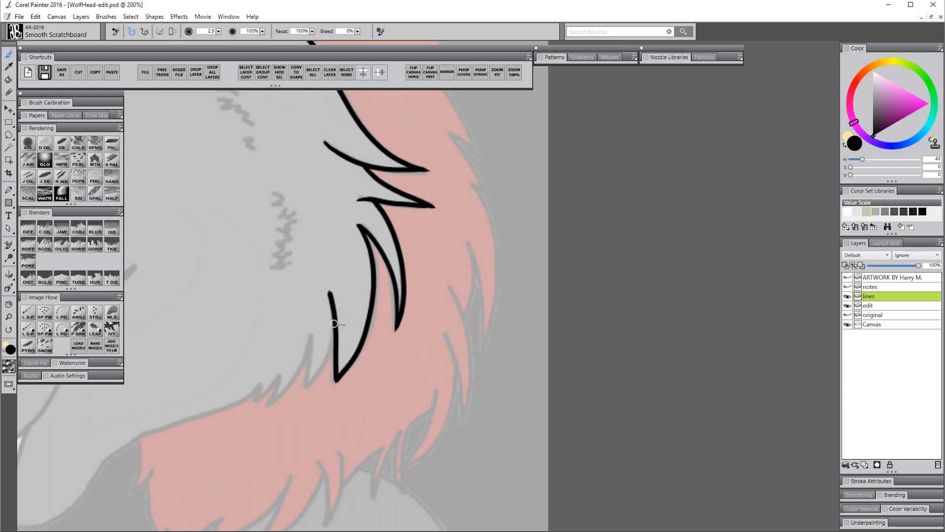
mouse_move(330, 349)
mouse_down()
mouse_move(306, 389)
mouse_move(321, 298)
mouse_up()
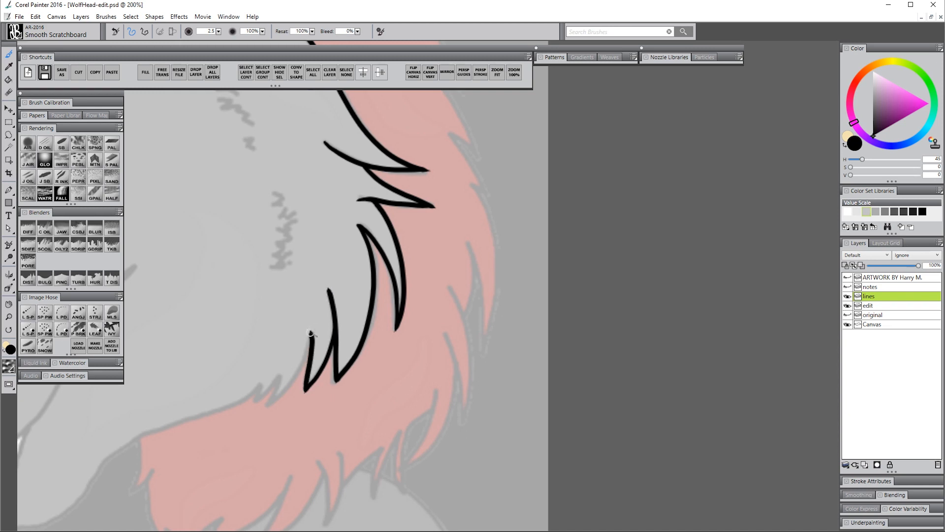
mouse_move(311, 333)
mouse_down()
mouse_move(263, 417)
mouse_move(280, 369)
mouse_up()
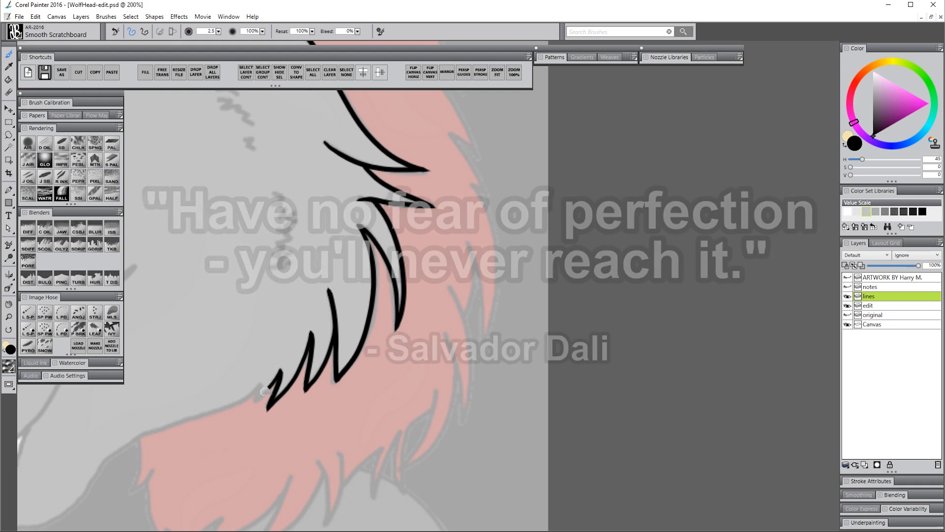
Finish the last small jaw tuft and ink the lower jaw line around the chin to the inner lower lip.
mouse_move(267, 409)
mouse_down()
mouse_move(256, 400)
mouse_move(270, 380)
mouse_up()
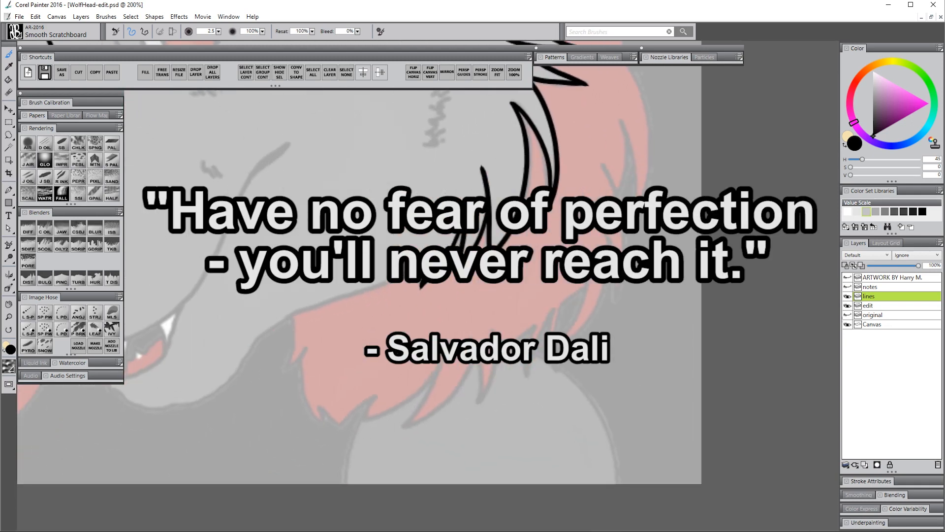
mouse_move(365, 292)
mouse_down()
mouse_move(286, 320)
mouse_move(249, 367)
mouse_up()
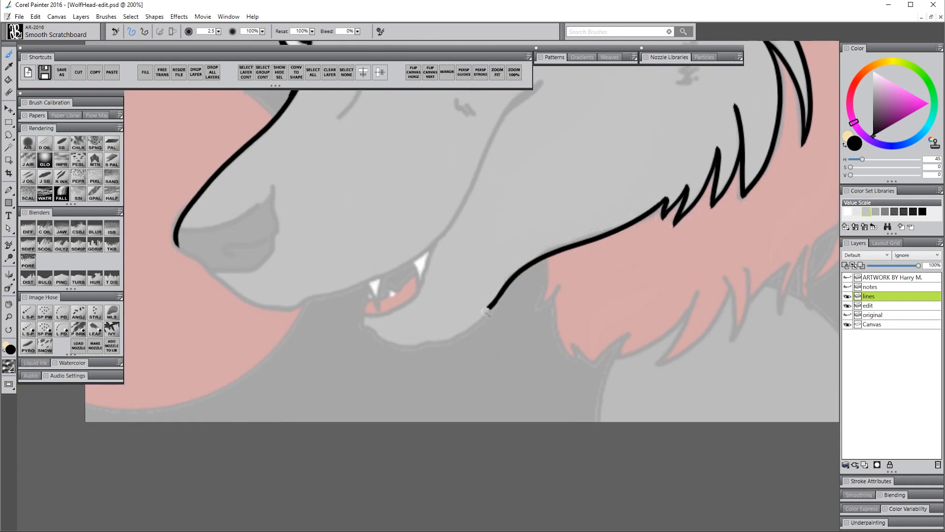
mouse_move(490, 307)
mouse_down()
mouse_move(448, 339)
mouse_move(416, 347)
mouse_move(366, 328)
mouse_move(365, 305)
mouse_move(410, 300)
mouse_move(438, 242)
mouse_up()
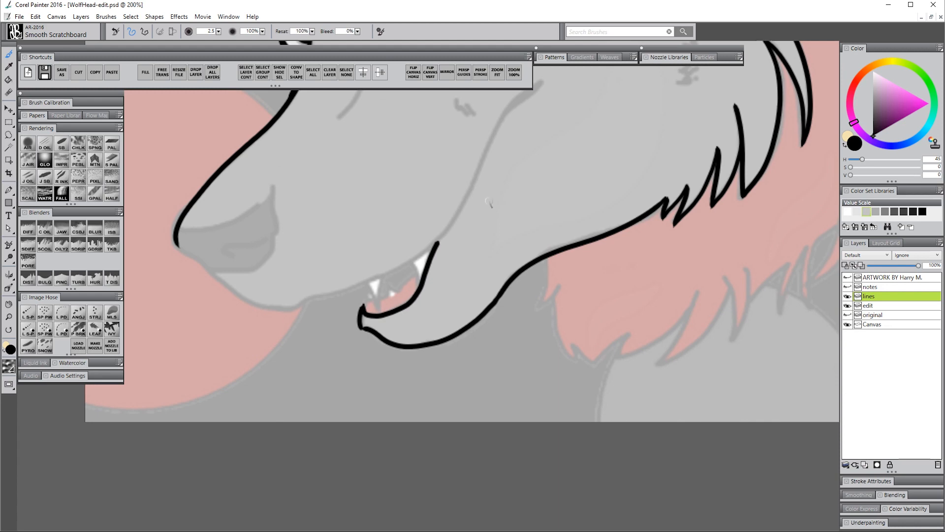
Outline the nose pad and ink the upper lip line from the nose to the mouth corner on the cheek.
mouse_move(489, 202)
mouse_down()
mouse_move(466, 260)
mouse_move(433, 301)
mouse_up()
drag(361, 359, 449, 337)
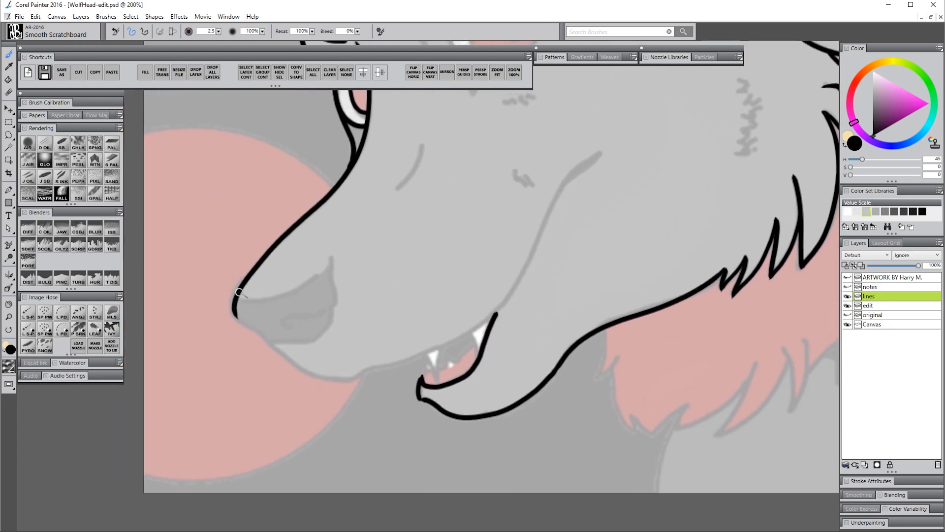
mouse_move(239, 292)
mouse_down()
mouse_move(271, 300)
mouse_move(306, 279)
mouse_move(332, 248)
mouse_up()
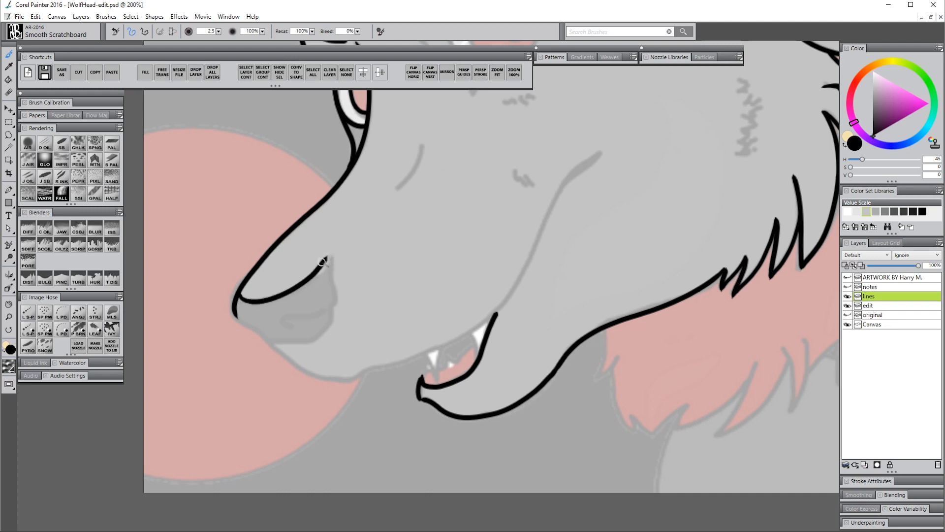
mouse_move(326, 262)
mouse_down()
mouse_move(337, 298)
mouse_move(323, 332)
mouse_move(270, 342)
mouse_up()
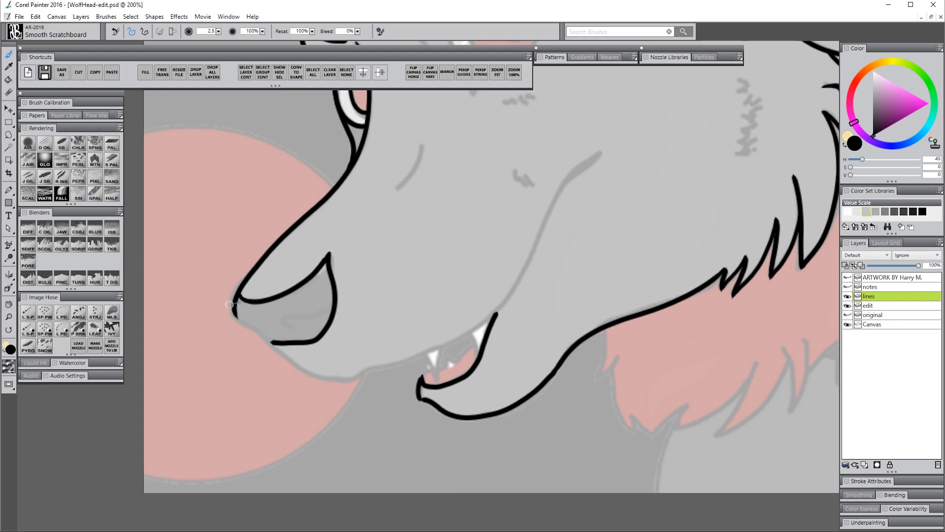
mouse_move(235, 309)
mouse_down()
mouse_move(282, 349)
mouse_move(354, 378)
mouse_move(499, 310)
mouse_move(603, 151)
mouse_up()
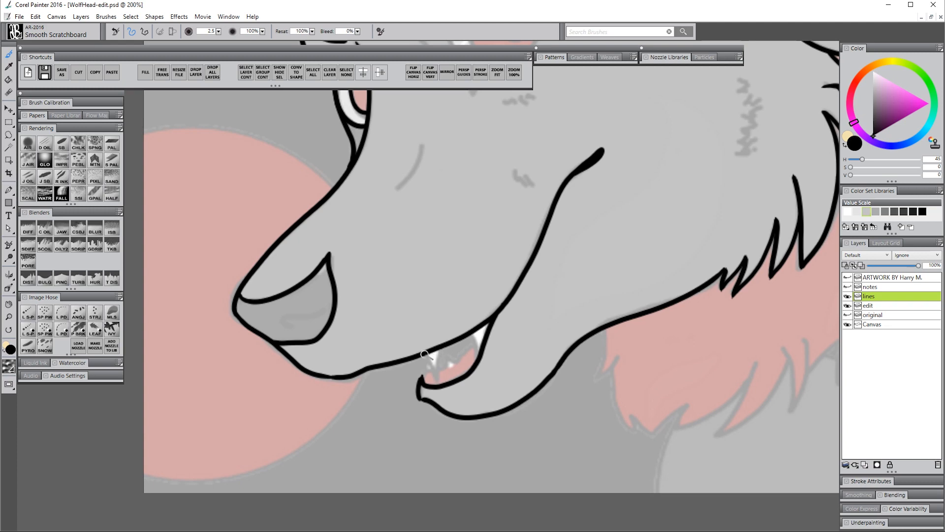
mouse_move(425, 354)
mouse_down()
mouse_move(435, 383)
mouse_move(439, 352)
mouse_move(474, 348)
mouse_move(479, 360)
mouse_up()
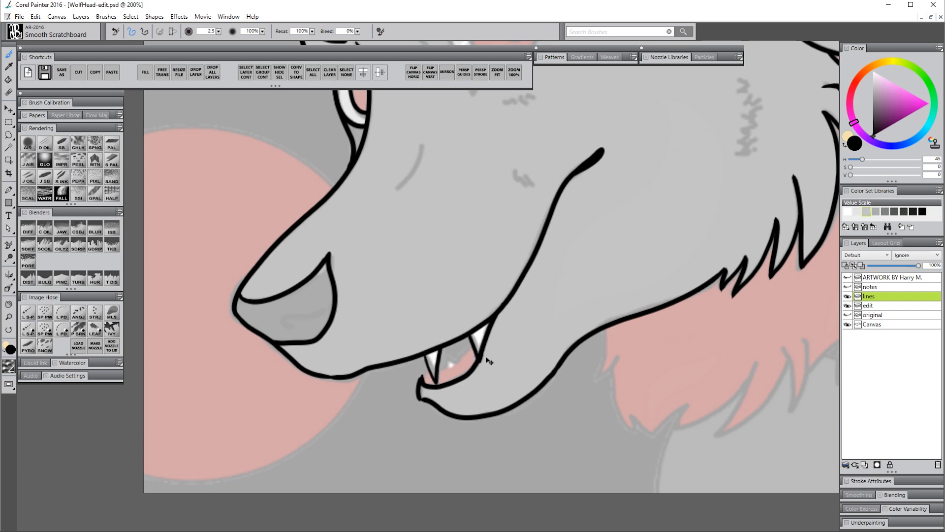
key(ctrl+z)
key(ctrl+z)
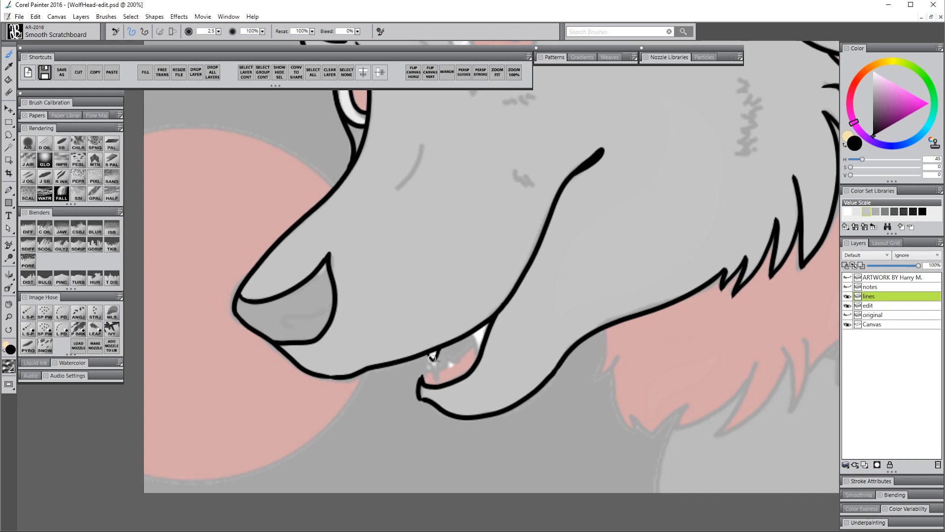
Ink the fangs and small teeth inside the open mouth and add the nostril curve on the nose.
mouse_move(462, 340)
mouse_down()
mouse_move(471, 350)
mouse_move(479, 330)
mouse_up()
drag(425, 373, 434, 361)
mouse_move(449, 367)
mouse_down()
mouse_move(463, 352)
mouse_move(452, 366)
mouse_up()
drag(460, 360, 476, 346)
drag(325, 313, 294, 326)
Ink the near eye's lids, tear duct and iris edge, and fill a round black pupil with a brush of size 12.1.
mouse_move(472, 162)
mouse_down()
mouse_move(474, 263)
mouse_move(412, 406)
mouse_up()
mouse_move(385, 272)
mouse_down()
mouse_move(500, 258)
mouse_move(406, 243)
mouse_move(430, 237)
mouse_move(507, 259)
mouse_up()
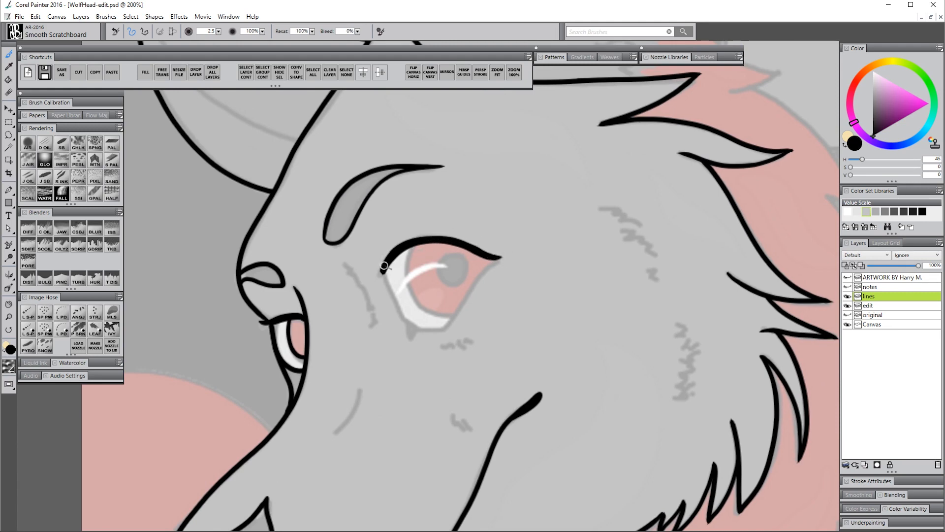
mouse_move(385, 267)
mouse_down()
mouse_move(408, 336)
mouse_move(440, 326)
mouse_move(465, 300)
mouse_up()
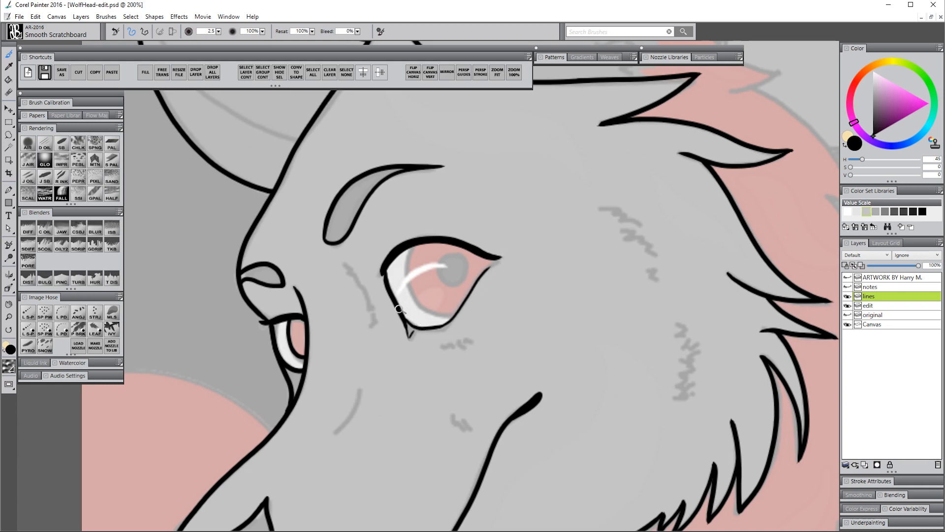
mouse_move(407, 329)
mouse_down()
mouse_move(446, 323)
mouse_move(461, 306)
mouse_up()
drag(412, 251, 462, 306)
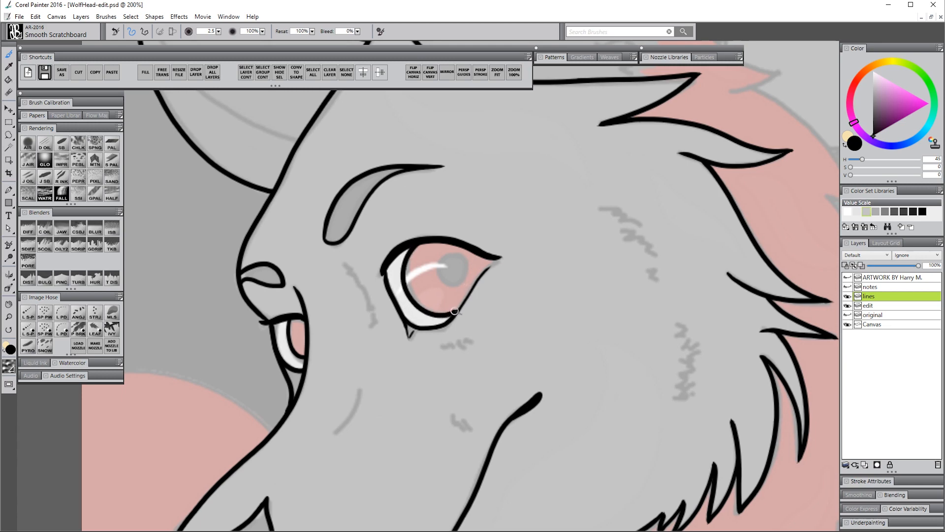
drag(443, 264, 444, 271)
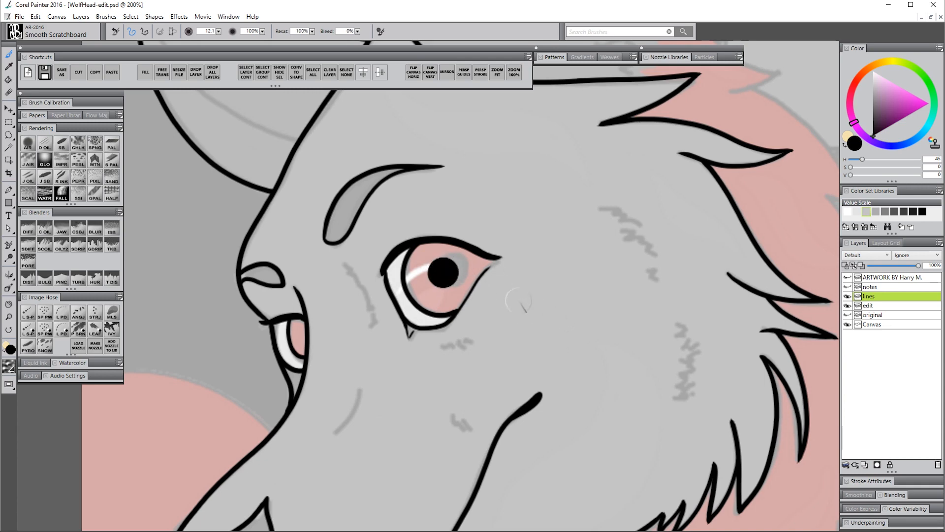
Reduce the brush size to 2.5 and ink the inner edge lines of both ears and the near ear's jagged inner fur.
key(bracketleft)
key(bracketleft)
key(bracketleft)
key(bracketleft)
key(bracketleft)
key(bracketright)
scroll(580, 384, up, 5)
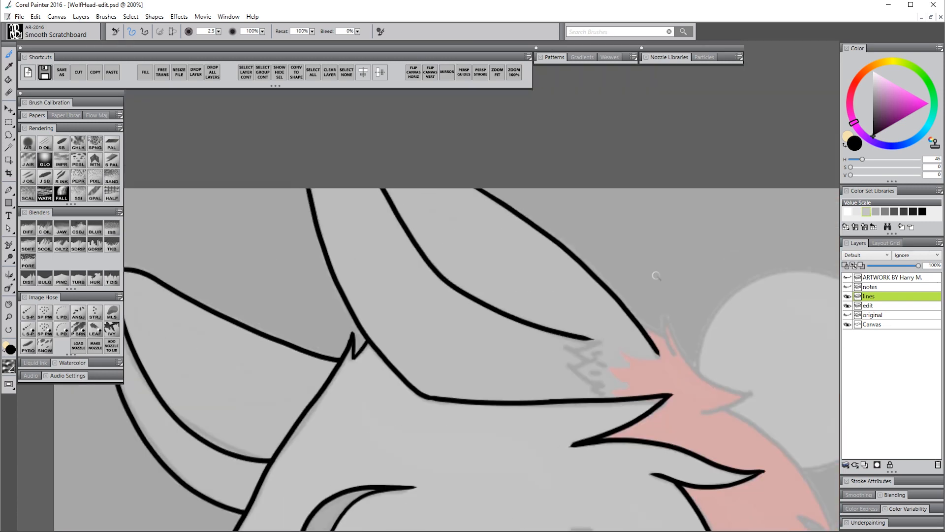
drag(601, 252, 608, 292)
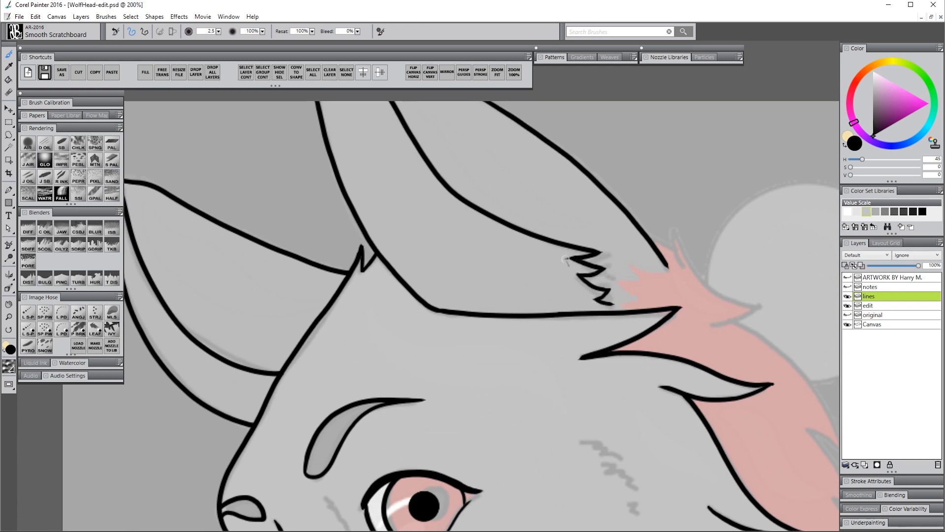
Ink the mane's spiky outer outline from the near ear's base down around the neck ruff.
drag(564, 259, 389, 227)
mouse_move(452, 227)
mouse_down()
mouse_move(473, 246)
mouse_move(470, 277)
mouse_move(519, 237)
mouse_move(363, 153)
mouse_move(247, 3)
mouse_up()
drag(439, 217, 423, 308)
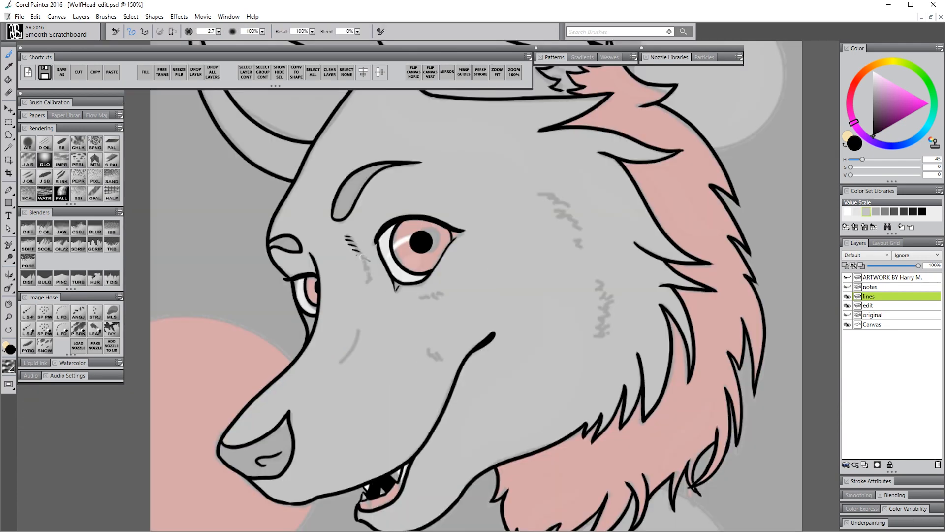
Ink short hatched fur marks around the near eye, on the muzzle side, and on the temple and cheek.
drag(362, 257, 370, 265)
drag(425, 298, 438, 294)
drag(430, 348, 433, 354)
drag(436, 350, 442, 357)
mouse_move(539, 198)
mouse_down()
mouse_move(549, 193)
mouse_move(564, 204)
mouse_up()
mouse_move(594, 291)
mouse_down()
mouse_move(604, 280)
mouse_move(610, 298)
mouse_up()
Set the oval shape attributes to a black stroke, width 6, full opacity, and outline the grey background circle behind the mane.
click(8, 316)
alt+click(450, 313)
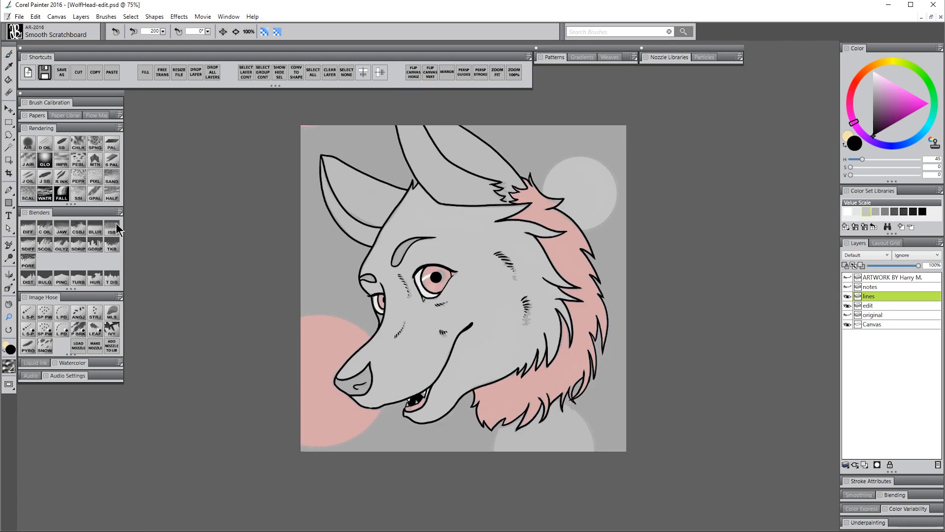
click(9, 203)
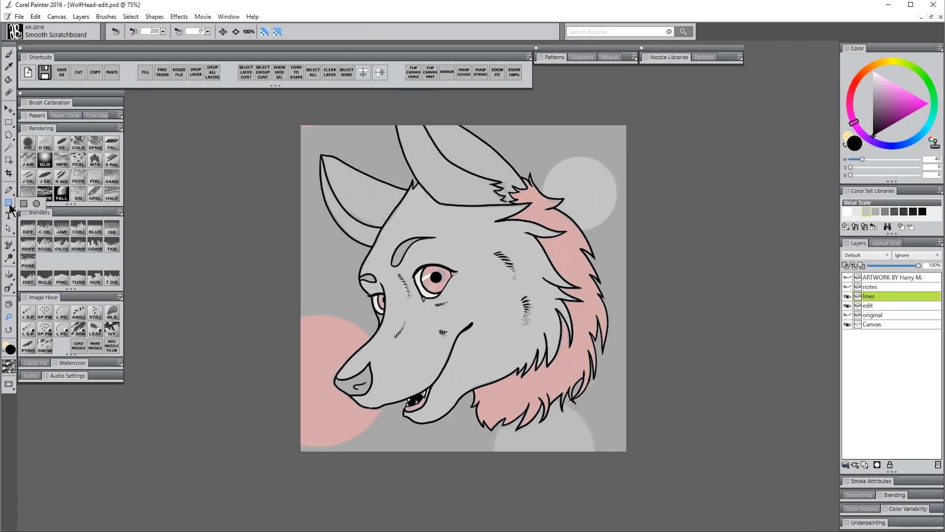
click(36, 203)
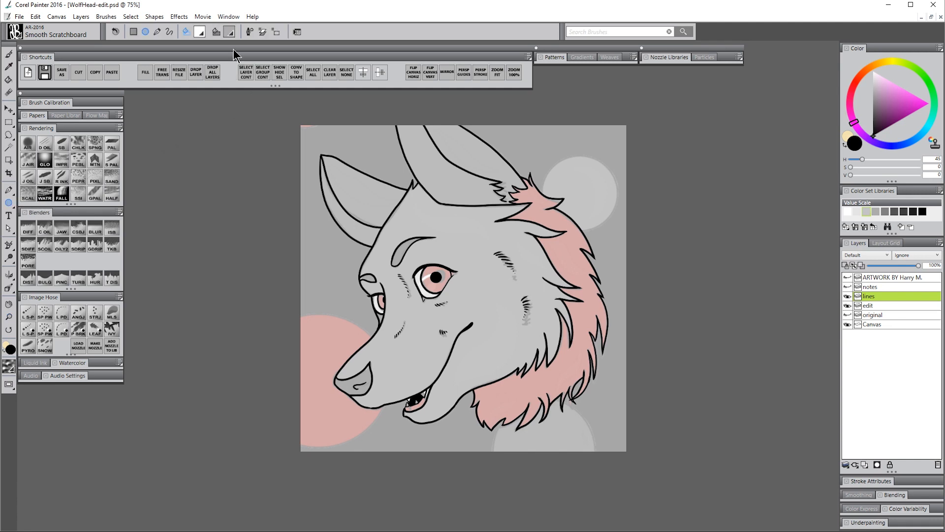
click(292, 31)
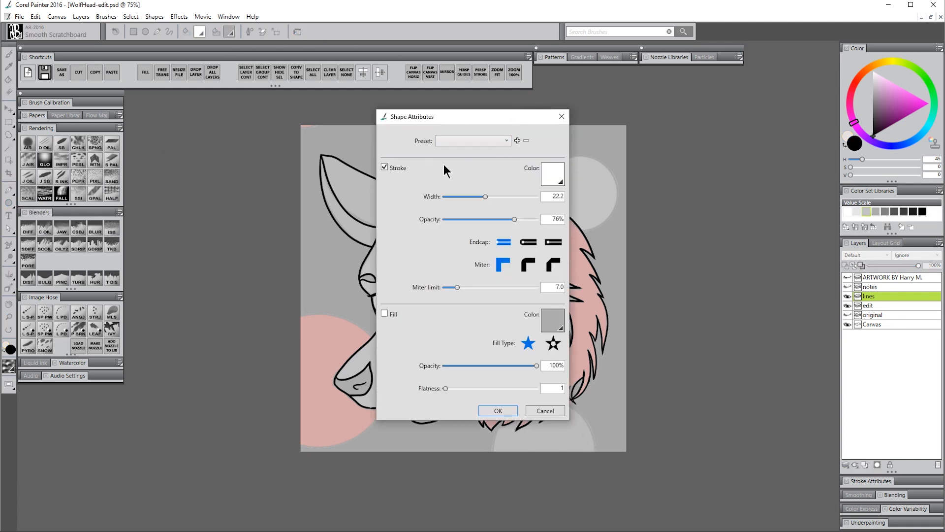
click(556, 176)
click(622, 200)
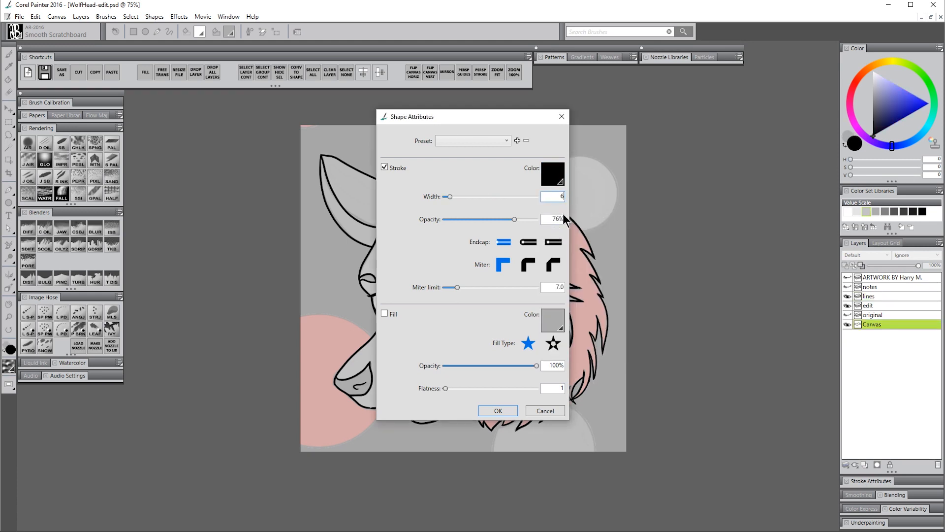
drag(515, 219, 536, 220)
click(510, 411)
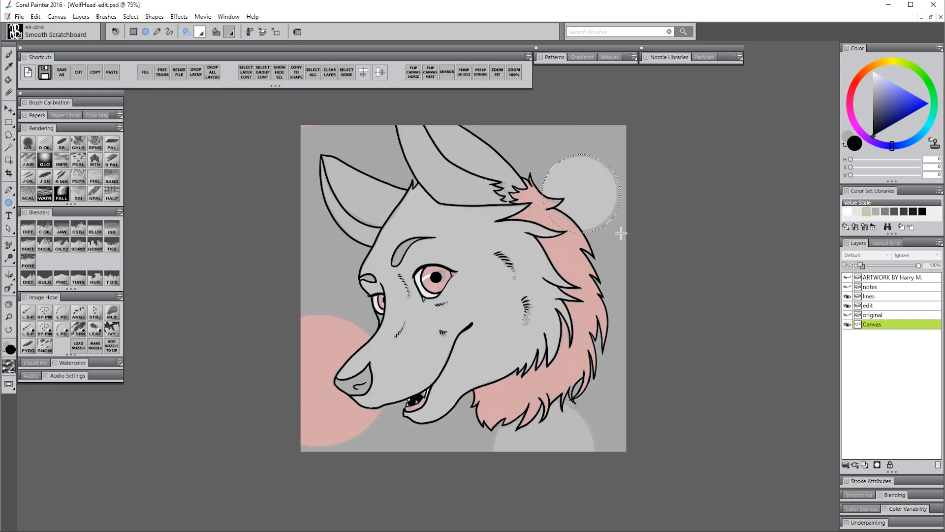
drag(608, 231, 619, 241)
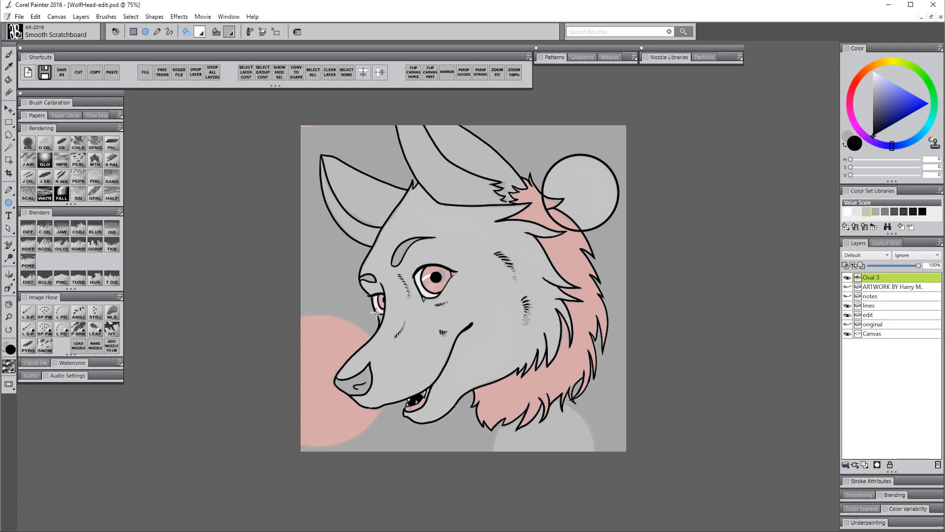
Sketch a freehand bounding box around the pink background circle on a new layer and undo the strokes.
key(b)
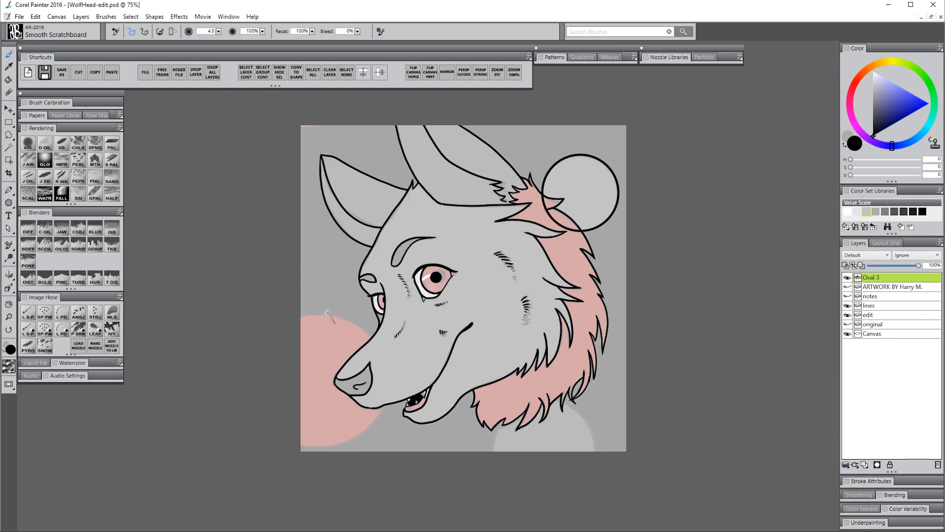
key(ctrl+shift+n)
mouse_move(297, 315)
mouse_down()
mouse_move(384, 315)
mouse_move(387, 432)
mouse_move(375, 445)
mouse_move(291, 449)
mouse_up()
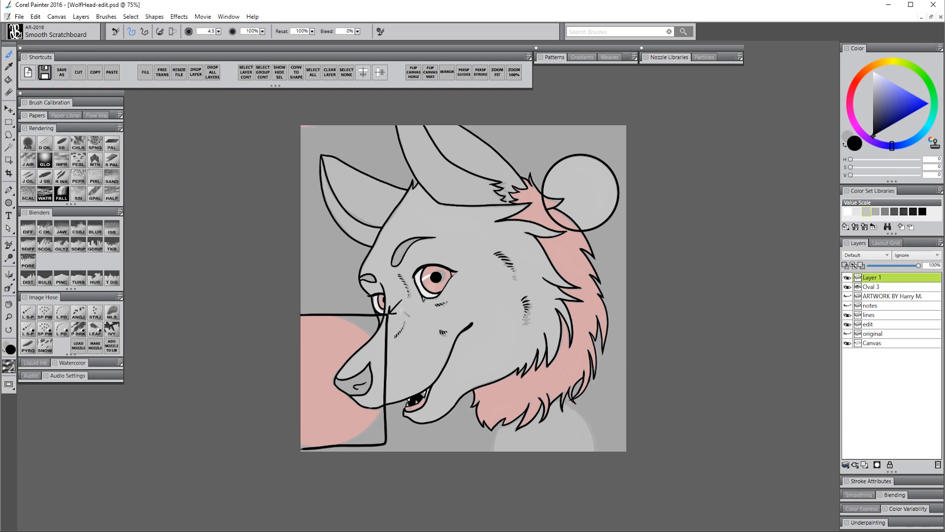
key(ctrl+z)
key(j)
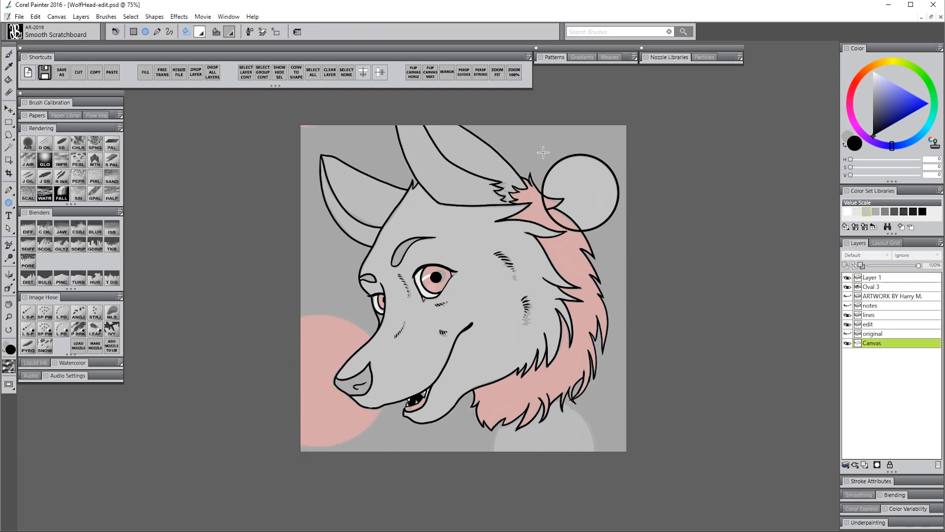
drag(543, 153, 623, 231)
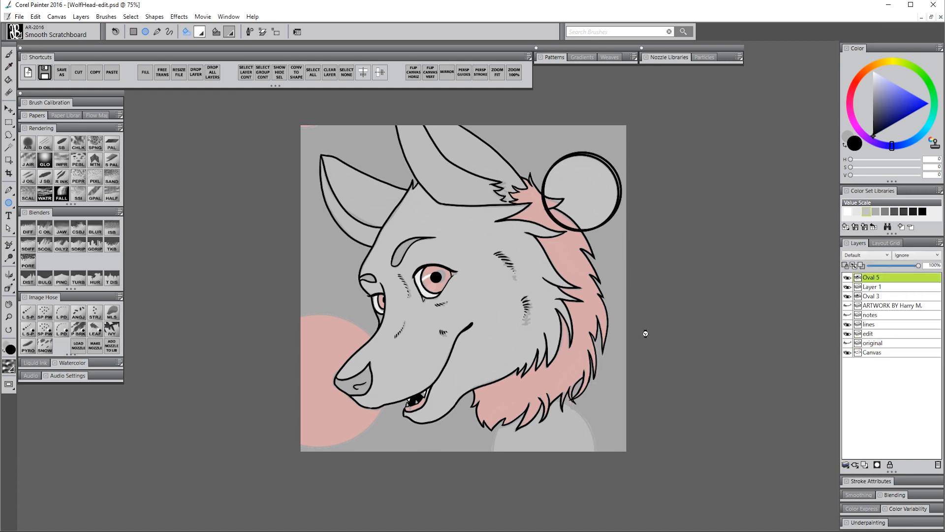
key(ctrl+z)
drag(376, 301, 261, 397)
key(ctrl+z)
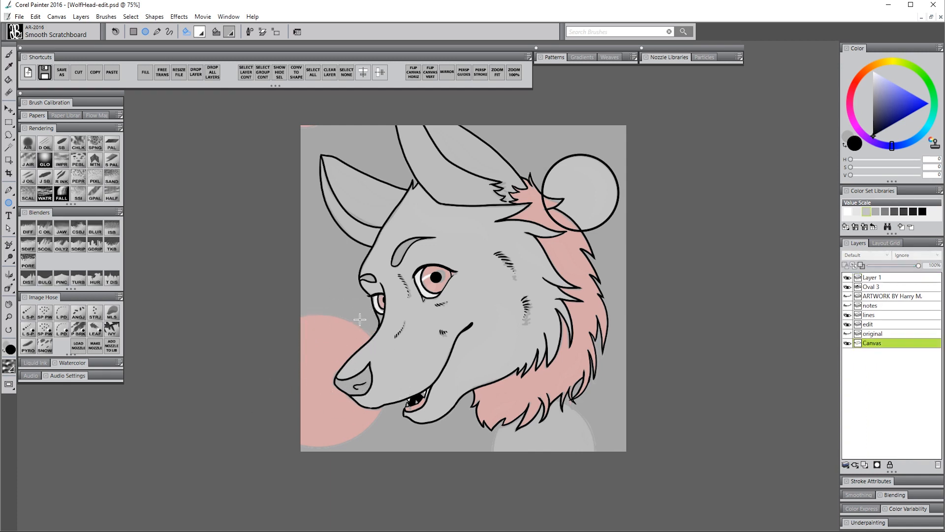
Draw a circle sized to the pink background circle and move it into place, and outline the lower grey circle with another.
drag(340, 304, 502, 442)
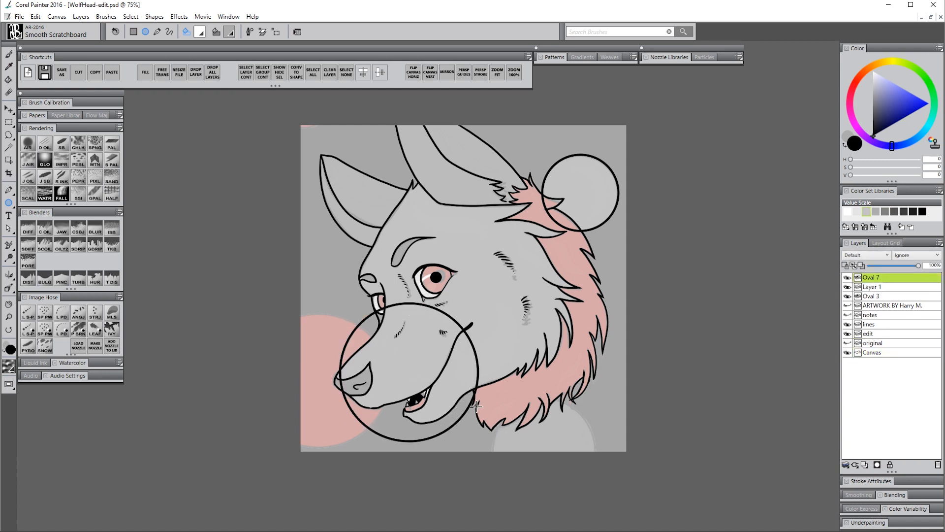
click(9, 109)
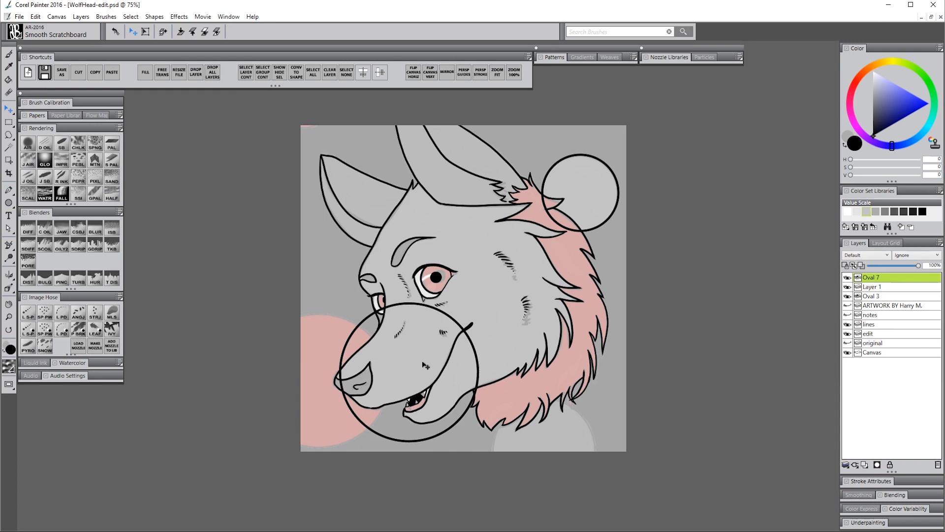
drag(424, 364, 328, 374)
drag(367, 410, 370, 407)
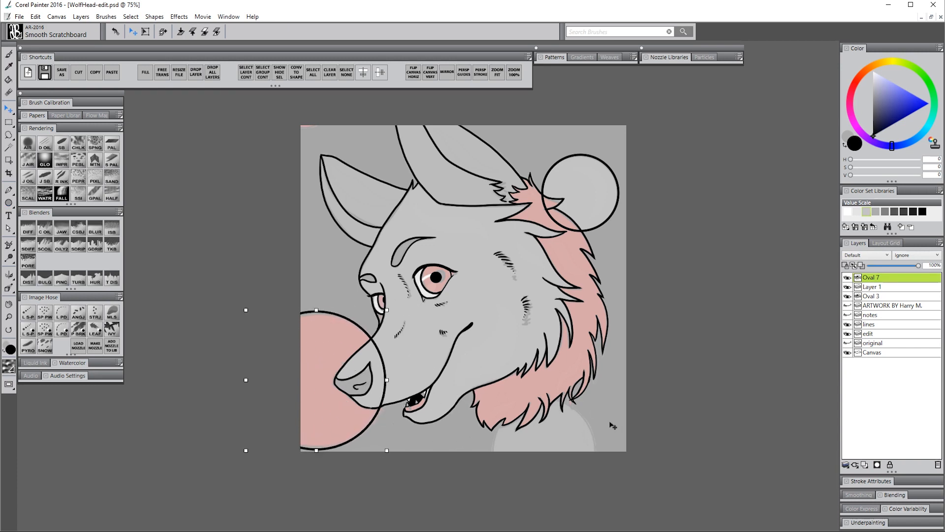
drag(558, 430, 561, 423)
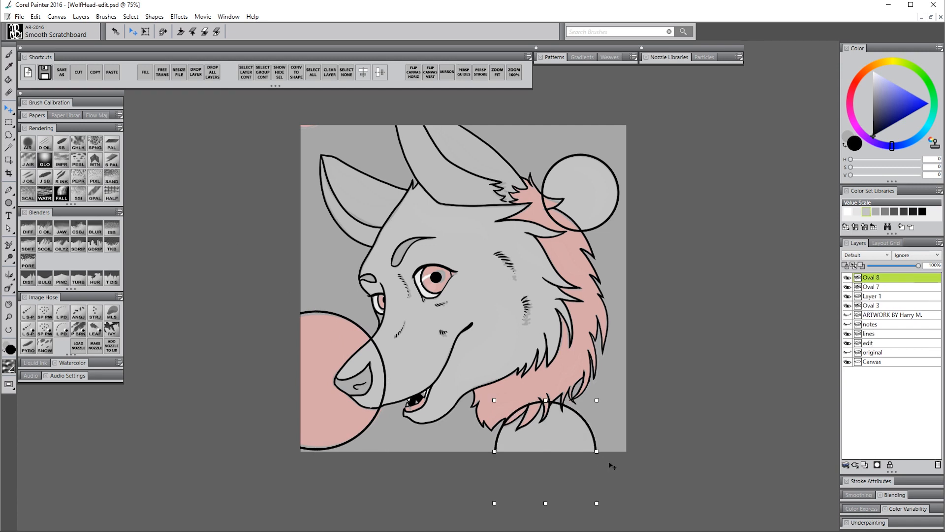
Delete the empty Layer 1 and convert the three oval shape layers to default layers.
click(889, 295)
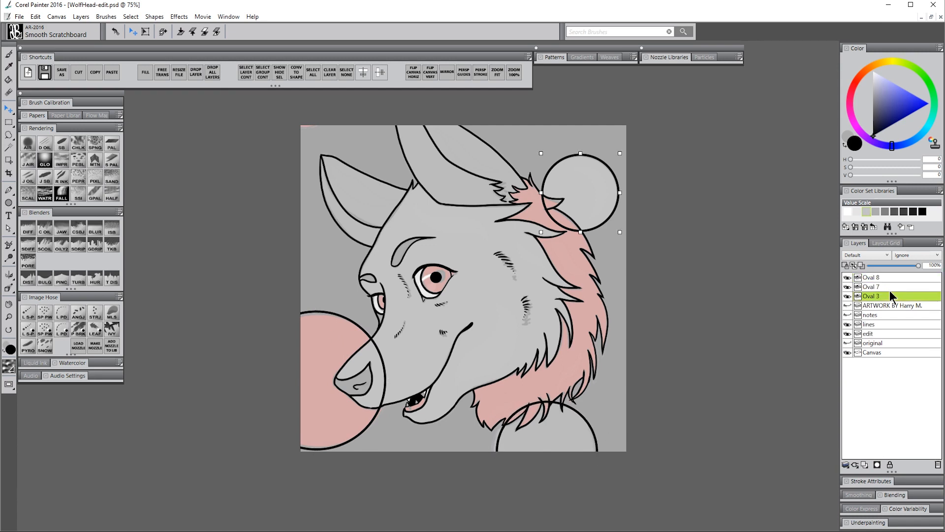
click(875, 277)
right_click(871, 279)
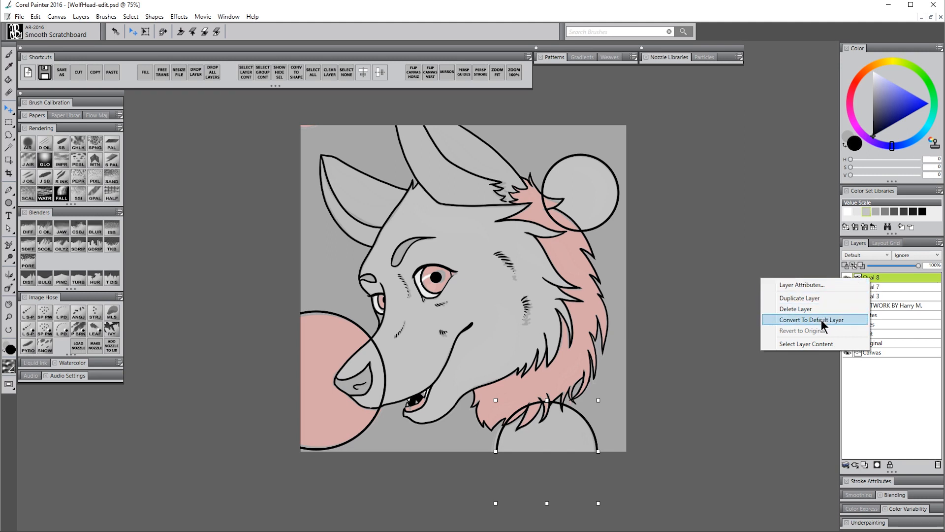
click(821, 320)
click(873, 287)
right_click(873, 287)
click(877, 294)
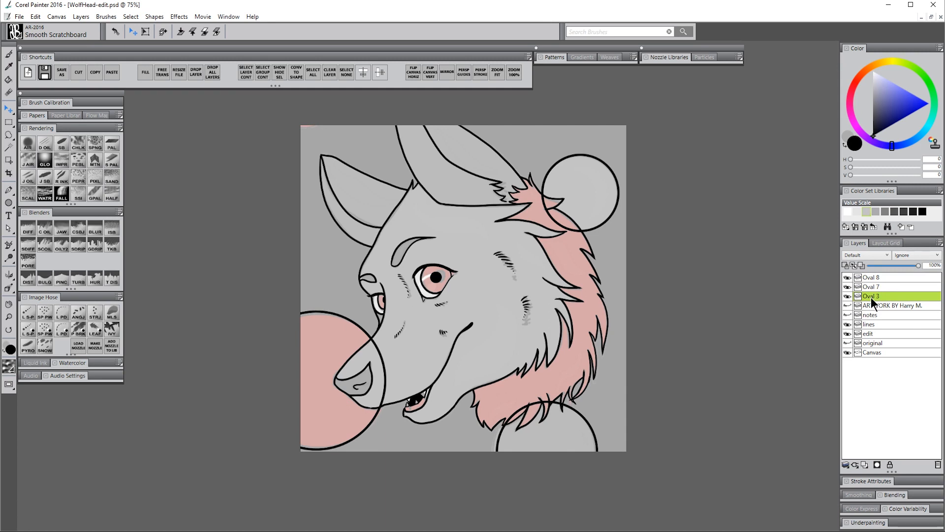
Merge the three oval layers into one layer named circles and place it directly above the lines layer.
shift+click(889, 298)
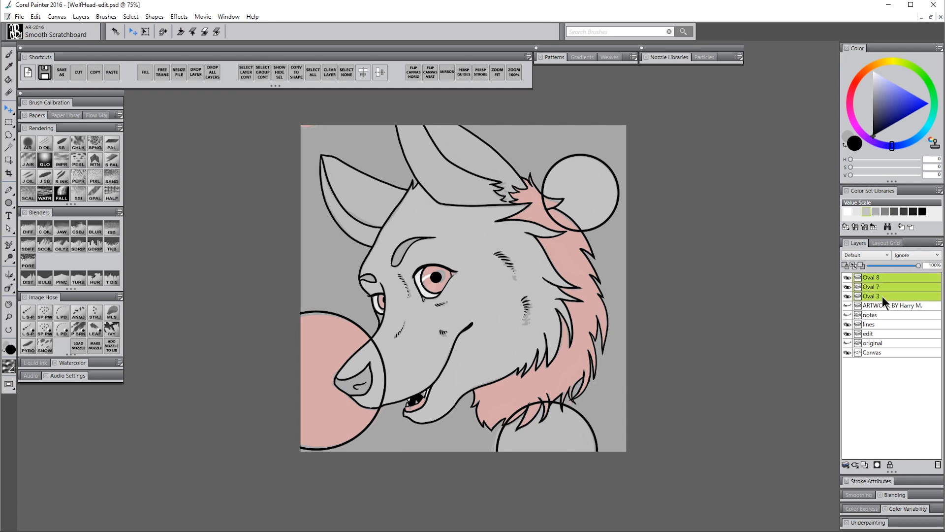
key(ctrl+e)
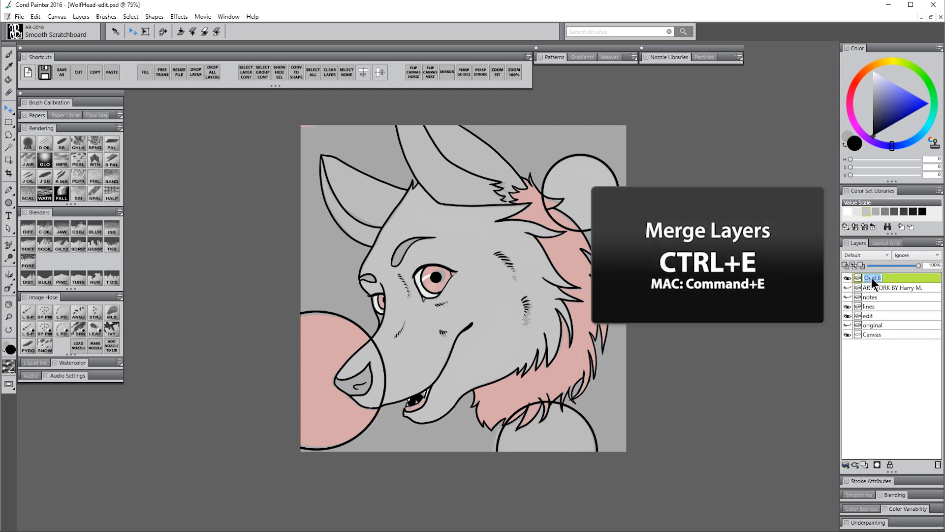
double_click(871, 278)
text(circles)
key(Return)
drag(875, 278, 879, 307)
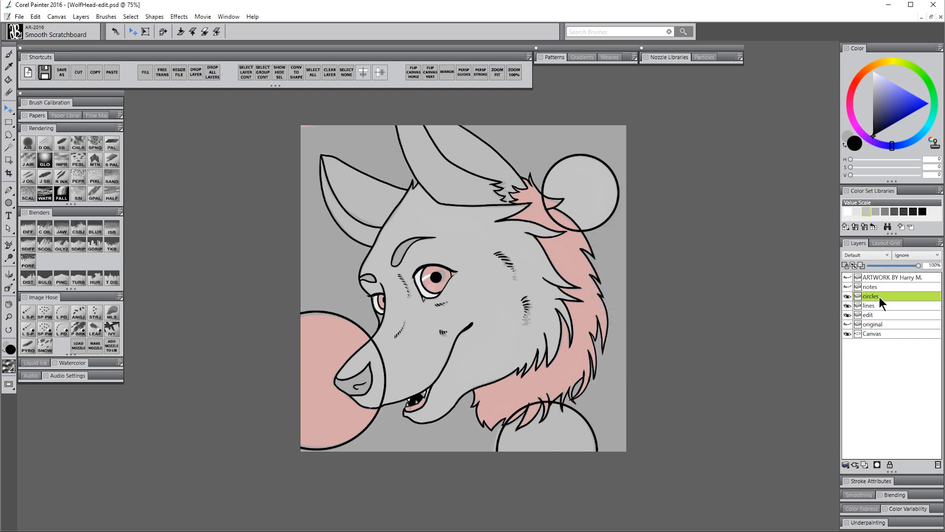
Add a new layer named hilight between the circles and lines layers.
key(n)
click(872, 305)
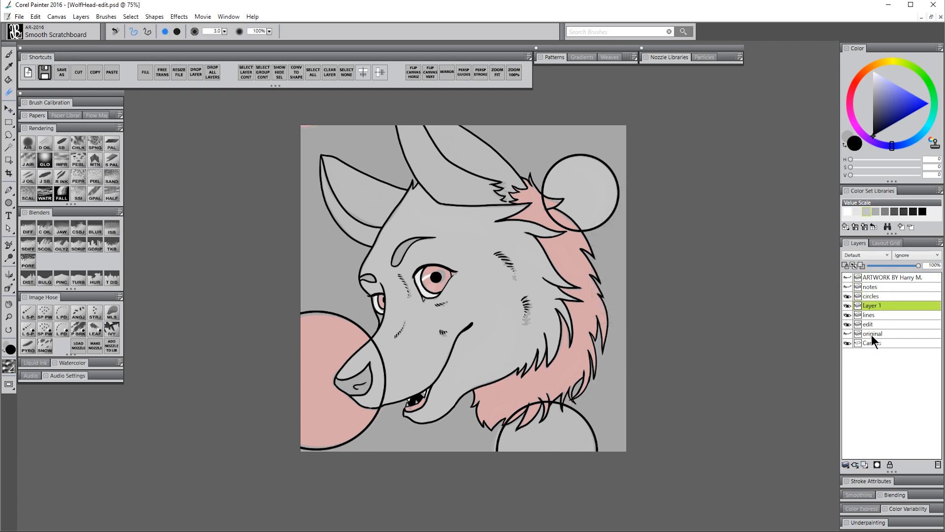
double_click(870, 305)
text(hilight)
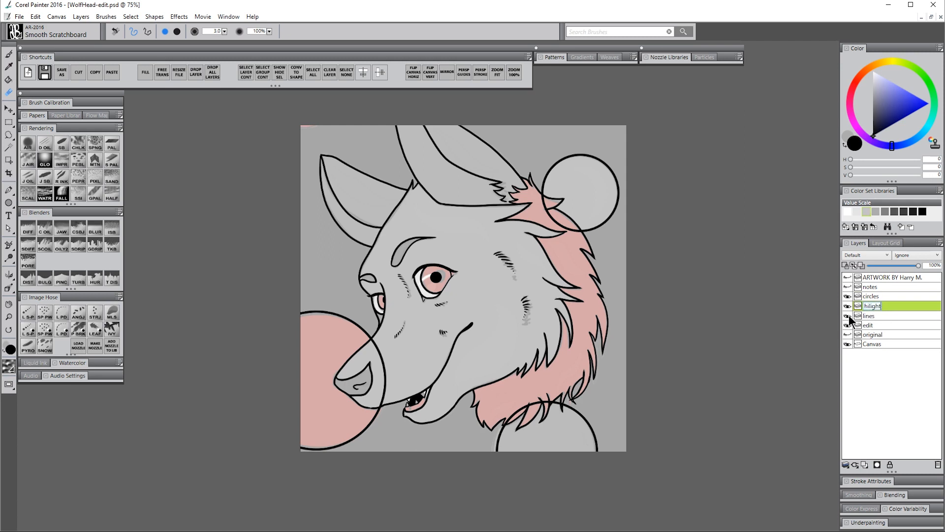
key(Return)
Paint small white highlights on the near eye and the nose with the Smooth Scratchboard brush.
click(875, 73)
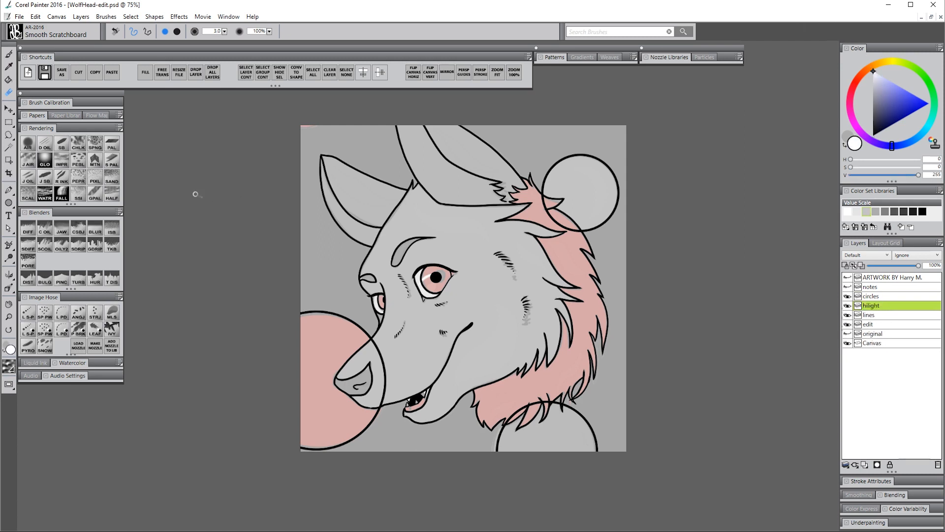
key(b)
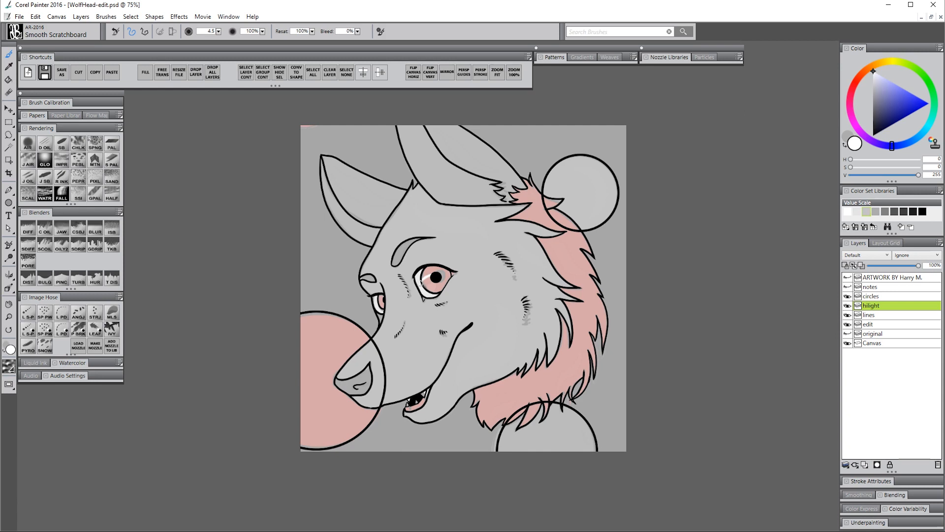
drag(423, 283, 439, 272)
Add five layers below hilight named white, red, light-gray, dark-grey and med-grey.
click(865, 465)
click(865, 464)
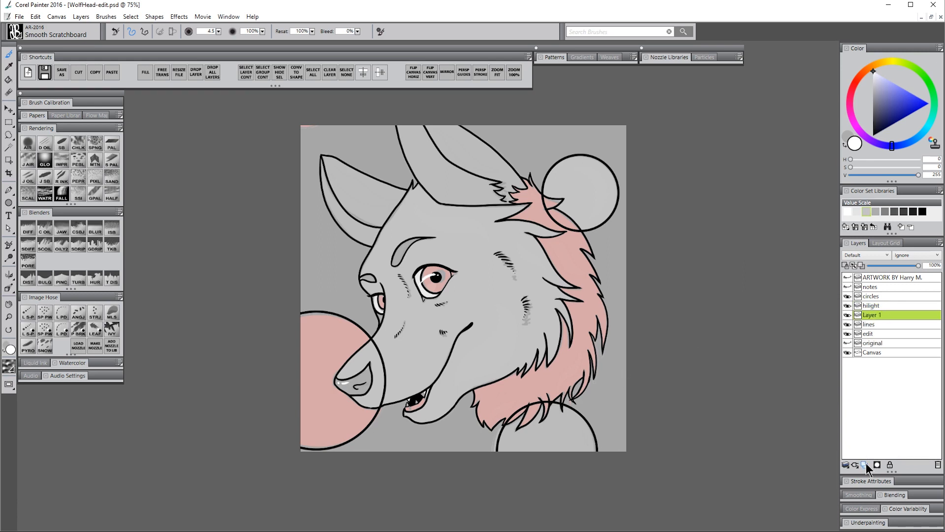
click(865, 465)
click(865, 463)
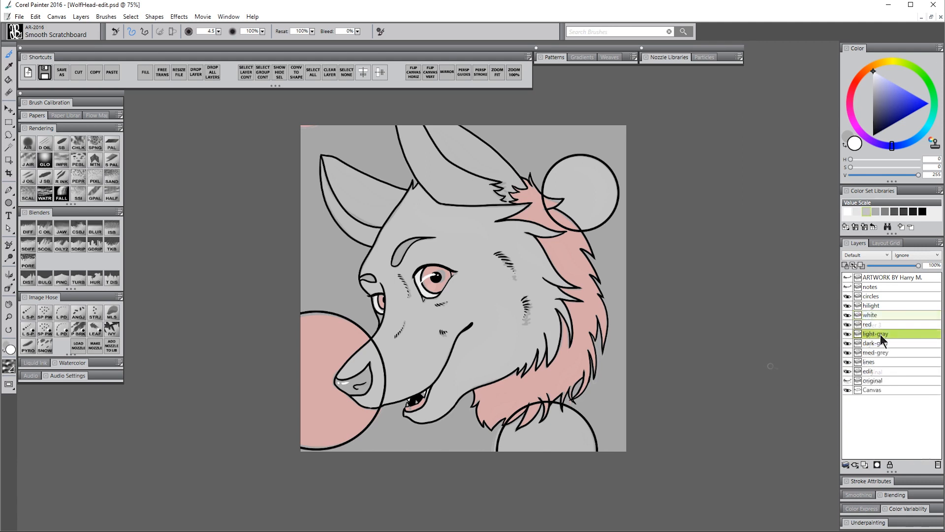
click(880, 335)
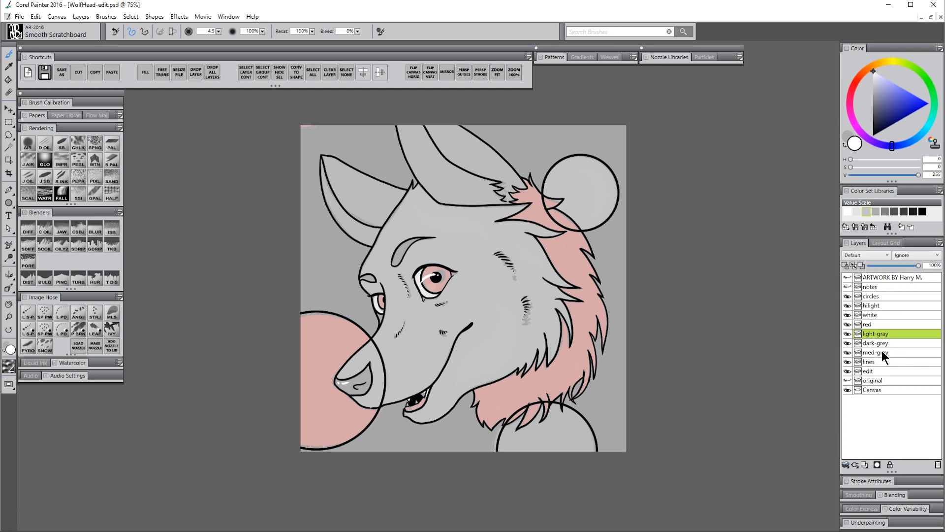
Move the lines layer above the colour layers with hilight directly over it, and hide the edit layer.
drag(882, 361, 886, 301)
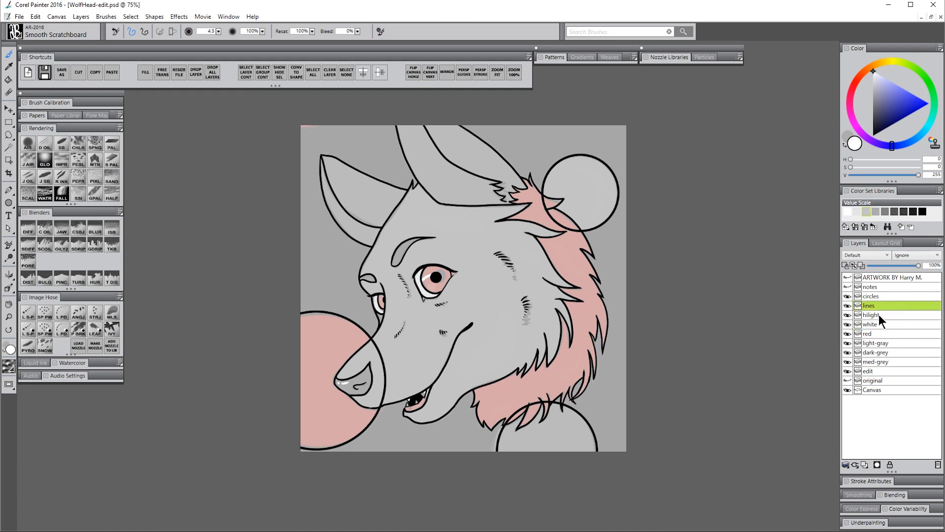
drag(876, 317, 879, 302)
click(847, 371)
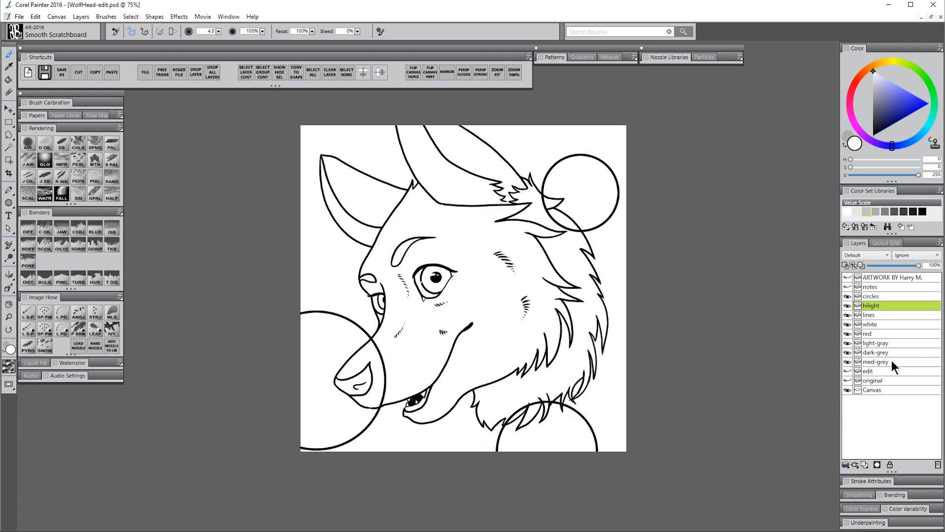
Draw a wavy red Smooth Scratchboard stroke from above the near eye down across the cheek on the red layer.
click(872, 335)
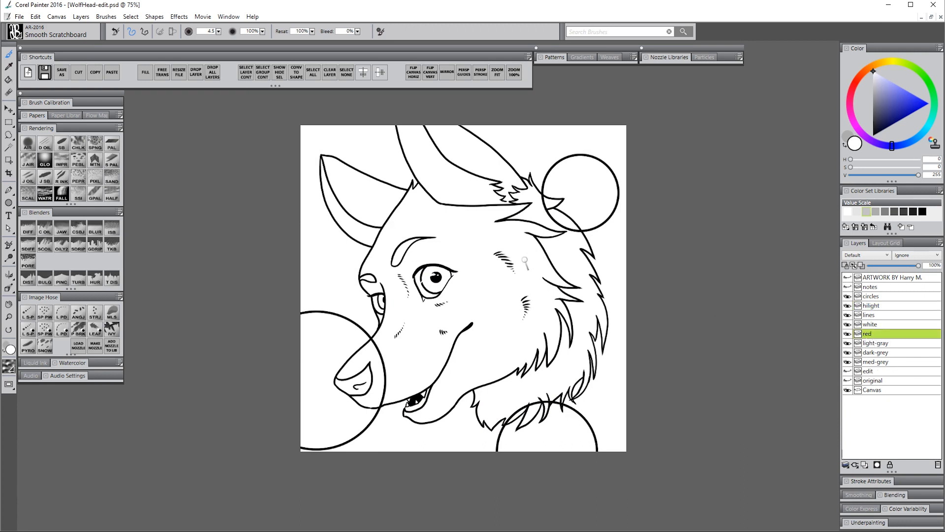
click(8, 316)
click(426, 277)
click(420, 284)
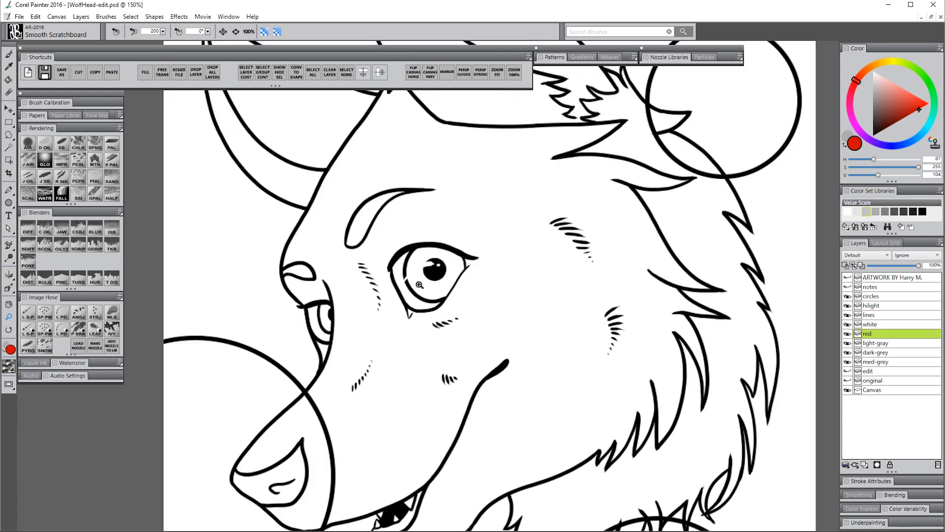
click(63, 144)
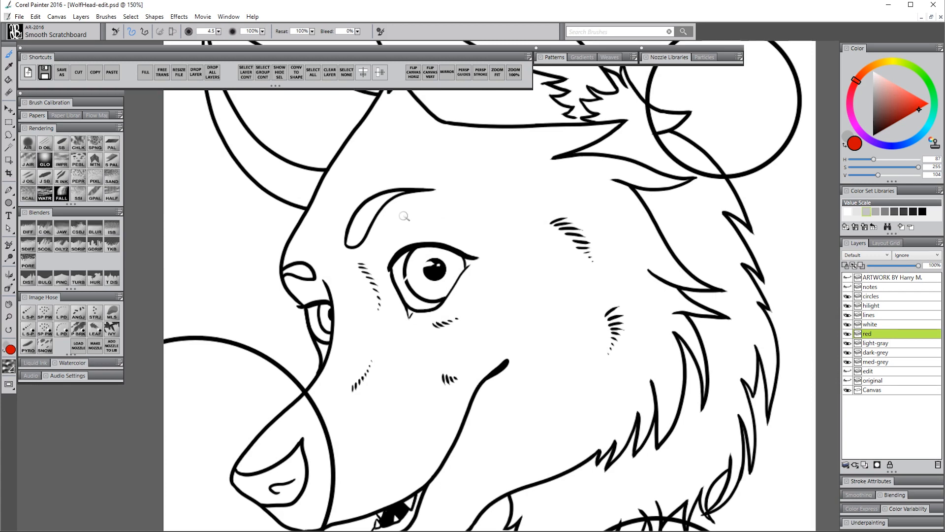
mouse_move(384, 239)
mouse_down()
mouse_move(425, 219)
mouse_move(475, 218)
mouse_move(465, 180)
mouse_move(493, 151)
mouse_move(489, 267)
mouse_move(560, 280)
mouse_move(479, 307)
mouse_move(457, 344)
mouse_move(507, 376)
mouse_move(558, 333)
mouse_up()
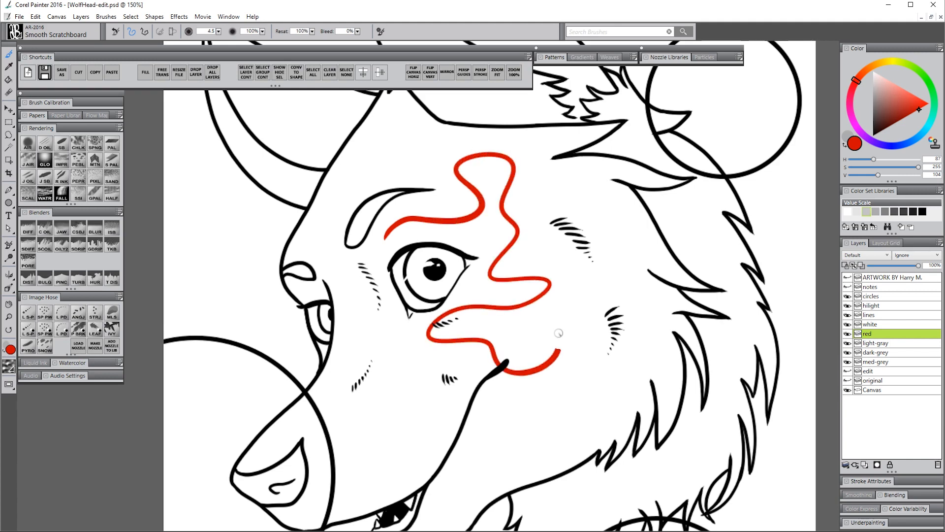
Undo the wavy red stroke, then try a short curved red stroke in front of the brow and undo it.
key(ctrl+z)
drag(285, 309, 273, 222)
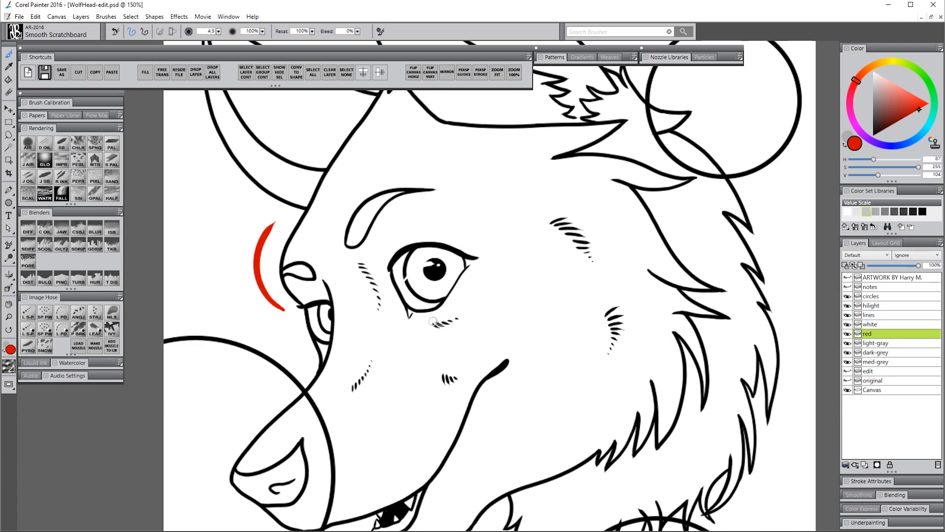
key(ctrl+z)
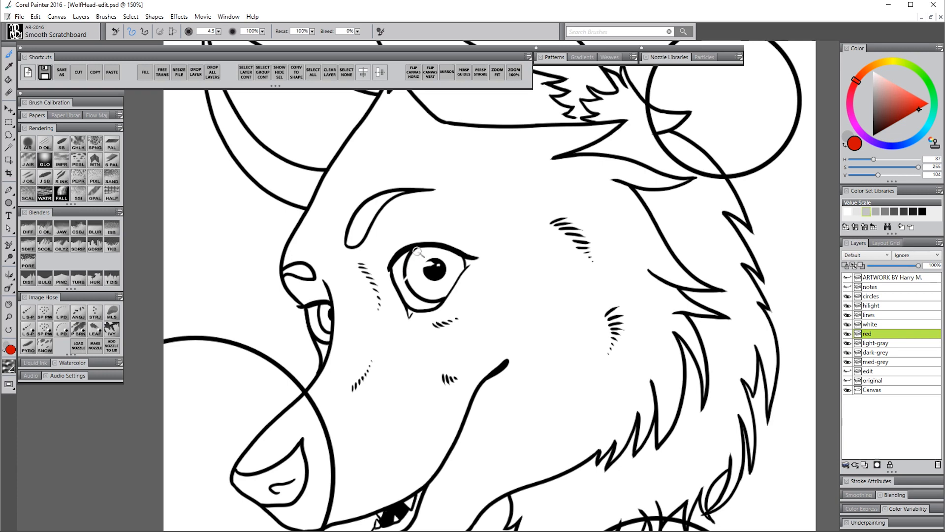
Paint the irises of both the near and far eye solid red on the red layer.
mouse_move(417, 252)
mouse_down()
mouse_move(408, 274)
mouse_move(424, 249)
mouse_move(409, 277)
mouse_move(432, 297)
mouse_move(464, 262)
mouse_move(422, 248)
mouse_move(416, 257)
mouse_move(430, 249)
mouse_move(429, 268)
mouse_move(420, 252)
mouse_move(409, 271)
mouse_up()
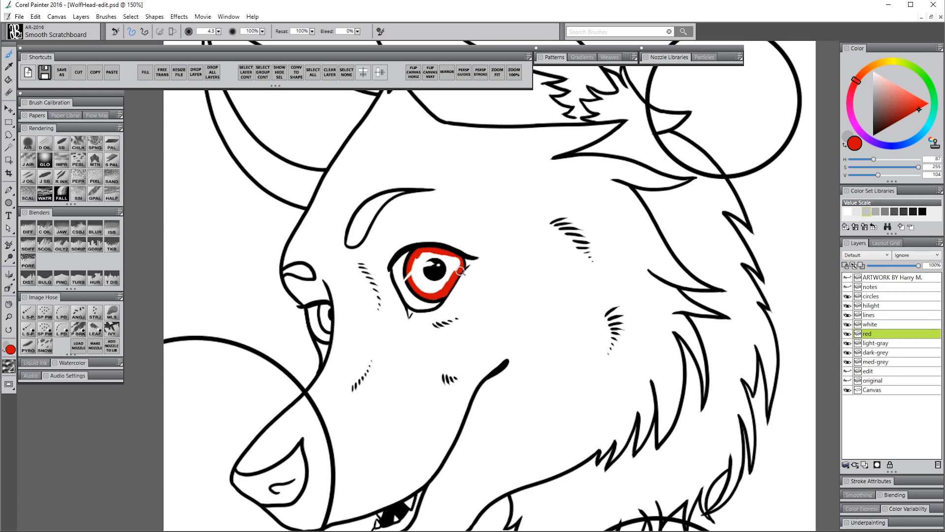
mouse_move(439, 263)
mouse_down()
mouse_move(422, 270)
mouse_move(434, 266)
mouse_move(429, 283)
mouse_move(458, 260)
mouse_up()
drag(325, 306, 328, 324)
click(322, 308)
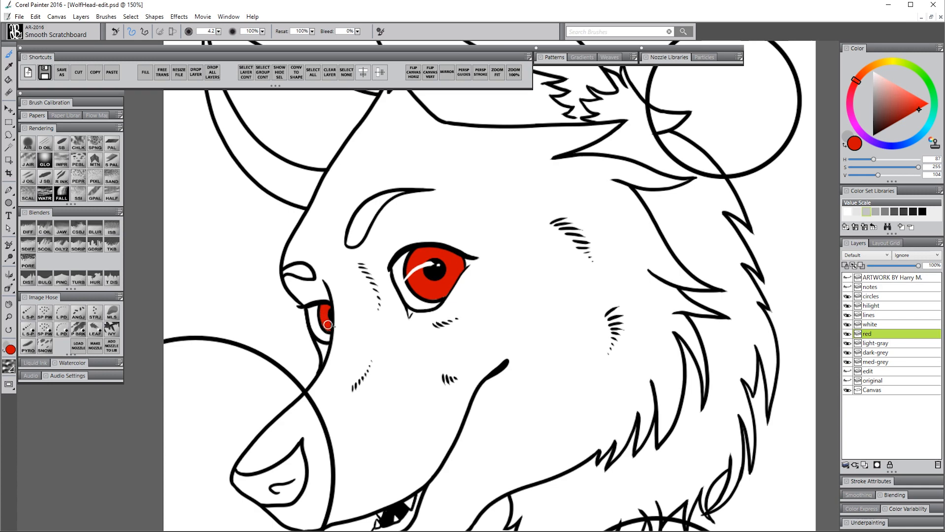
Paint the inside of the mouth red and trace a red edge inside the fur tuft below the jaw.
scroll(462, 367, down, 3)
mouse_move(368, 388)
mouse_down()
mouse_move(403, 370)
mouse_move(402, 380)
mouse_move(414, 349)
mouse_move(411, 386)
mouse_up()
scroll(419, 352, right, 3)
mouse_move(425, 376)
mouse_down()
mouse_move(425, 425)
mouse_move(433, 413)
mouse_move(444, 438)
mouse_move(484, 411)
mouse_up()
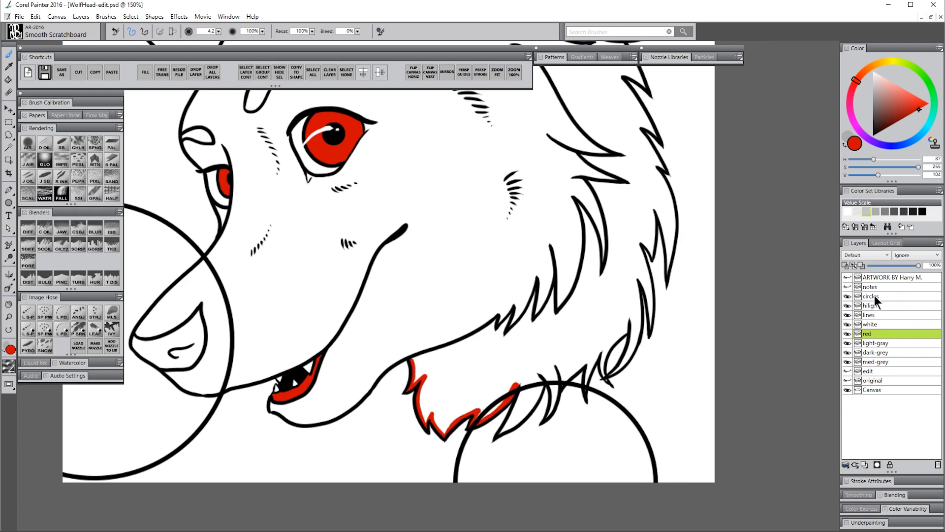
Move the circles layer below med-grey and make the red layer active again.
drag(873, 295, 874, 367)
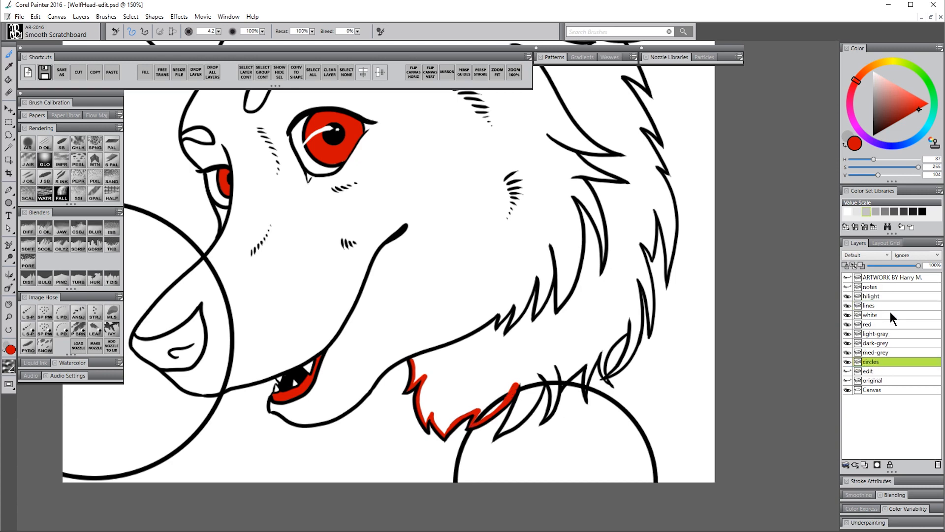
click(874, 324)
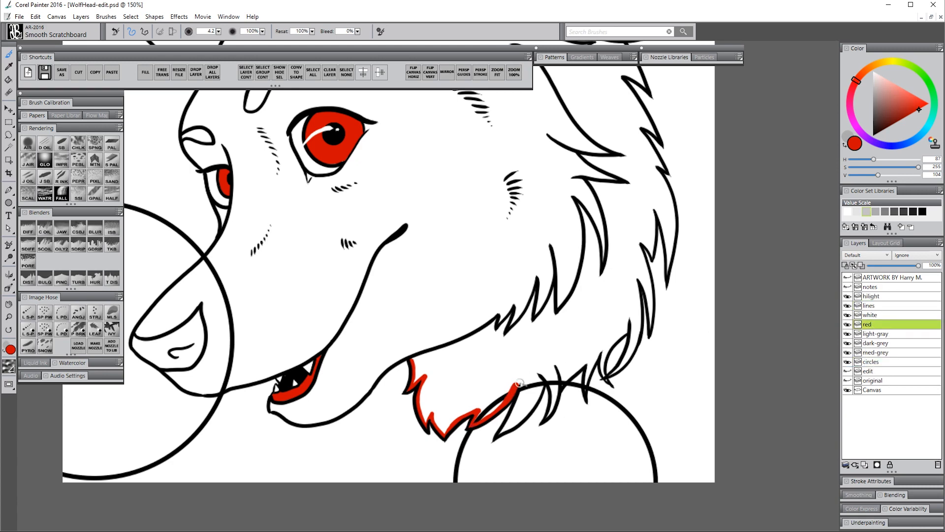
Trace the rest of the mane's outer and inner edges in red, including the fur tuft at the ear's base.
mouse_move(519, 383)
mouse_down()
mouse_move(511, 417)
mouse_move(589, 359)
mouse_move(602, 372)
mouse_move(607, 346)
mouse_move(625, 356)
mouse_move(637, 273)
mouse_move(650, 329)
mouse_move(635, 236)
mouse_move(652, 245)
mouse_move(653, 203)
mouse_move(668, 232)
mouse_move(664, 223)
mouse_move(666, 272)
mouse_move(666, 192)
mouse_move(664, 219)
mouse_up()
mouse_move(669, 173)
mouse_down()
mouse_move(527, 348)
mouse_move(502, 284)
mouse_move(508, 264)
mouse_move(476, 206)
mouse_move(451, 157)
mouse_up()
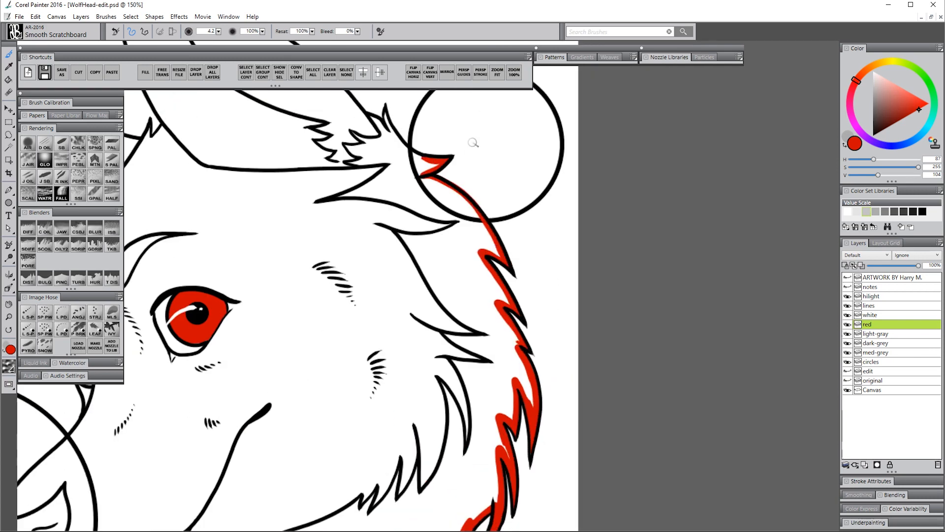
key(n)
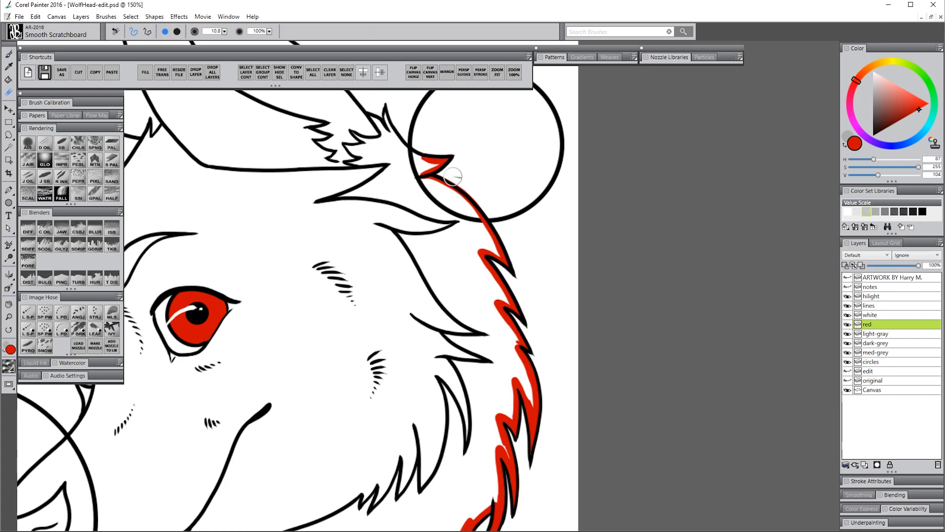
key(bracketleft)
key(b)
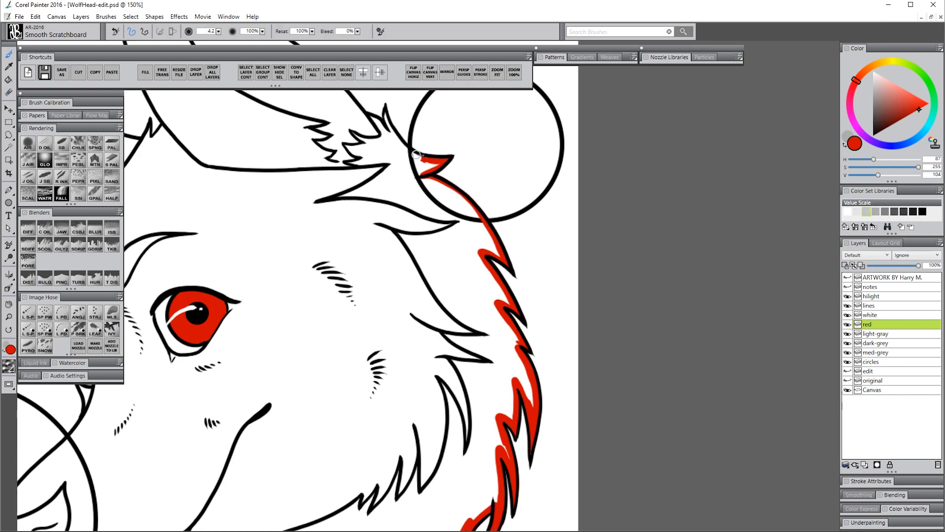
mouse_move(414, 152)
mouse_down()
mouse_move(386, 110)
mouse_move(370, 115)
mouse_move(351, 164)
mouse_move(394, 197)
mouse_move(407, 236)
mouse_move(502, 384)
mouse_up()
mouse_move(493, 374)
mouse_down()
mouse_move(532, 243)
mouse_move(461, 364)
mouse_move(400, 367)
mouse_move(315, 408)
mouse_up()
mouse_move(509, 241)
mouse_down()
mouse_move(527, 389)
mouse_move(500, 356)
mouse_move(503, 345)
mouse_up()
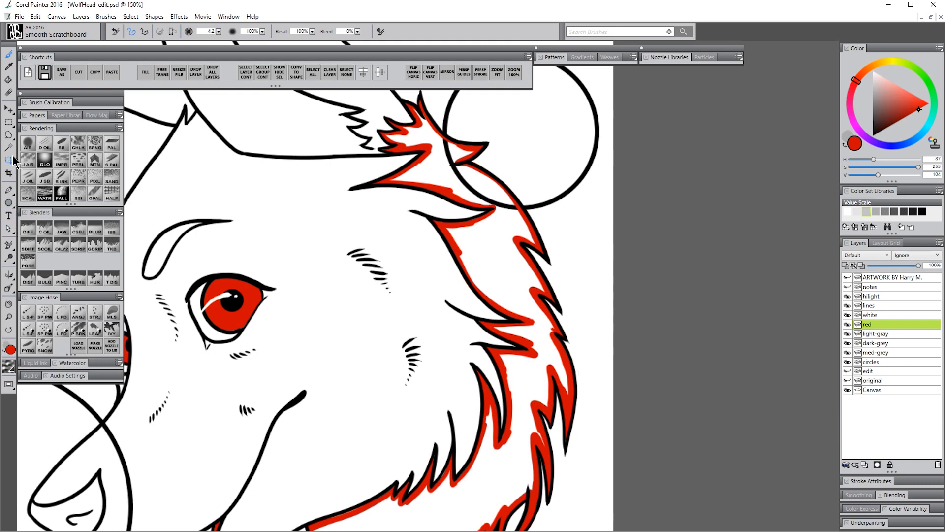
Try filling the outlined mane with red using the Paint Bucket, undoing each attempt.
click(9, 81)
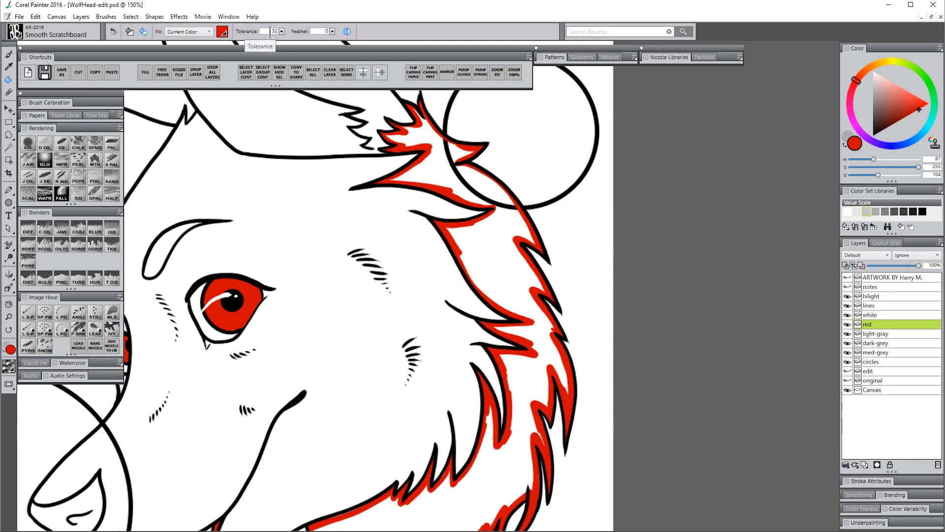
click(442, 168)
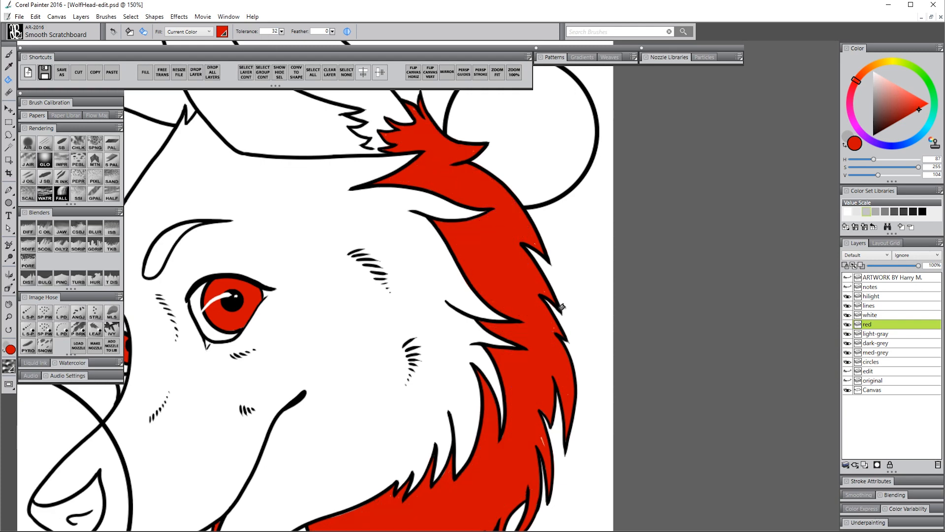
key(ctrl+z)
click(430, 170)
key(ctrl+z)
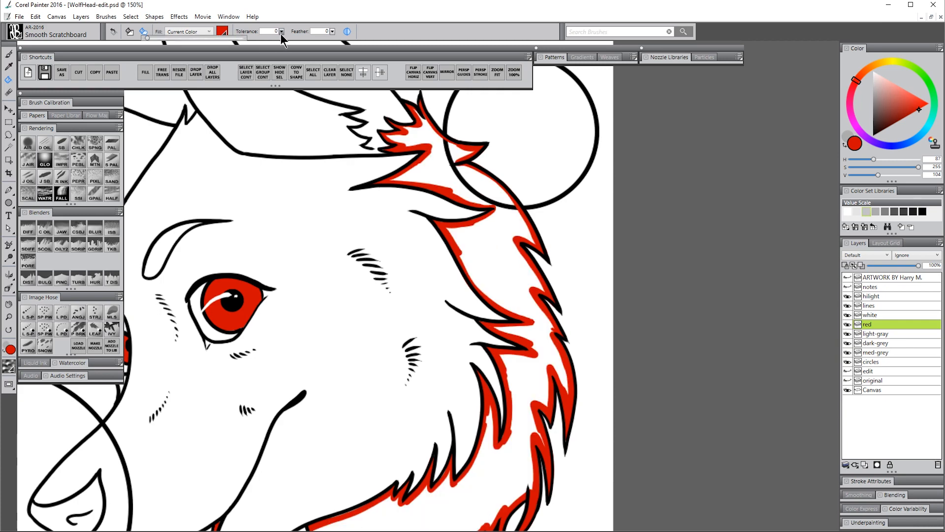
Test the mane's red fill at a tolerance of 255, undo it, and try a tolerance of 98.
drag(148, 38, 242, 42)
click(455, 188)
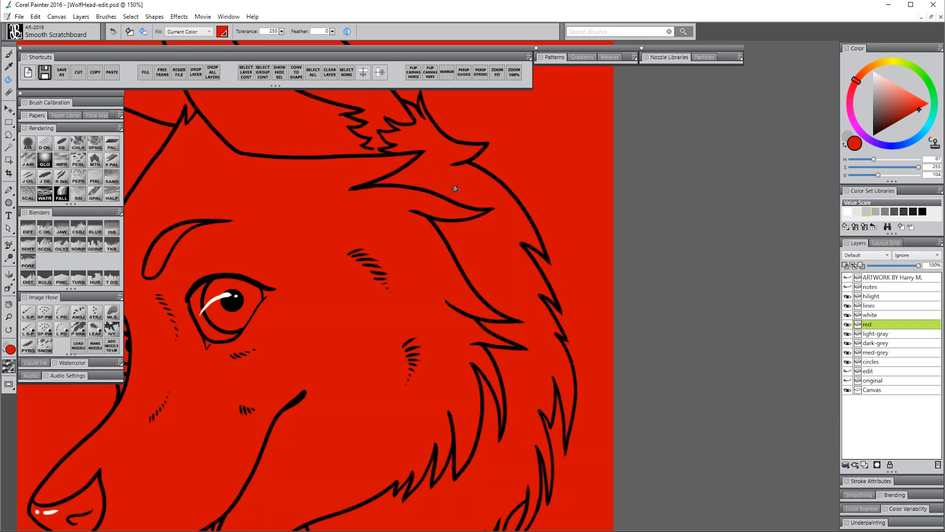
click(328, 74)
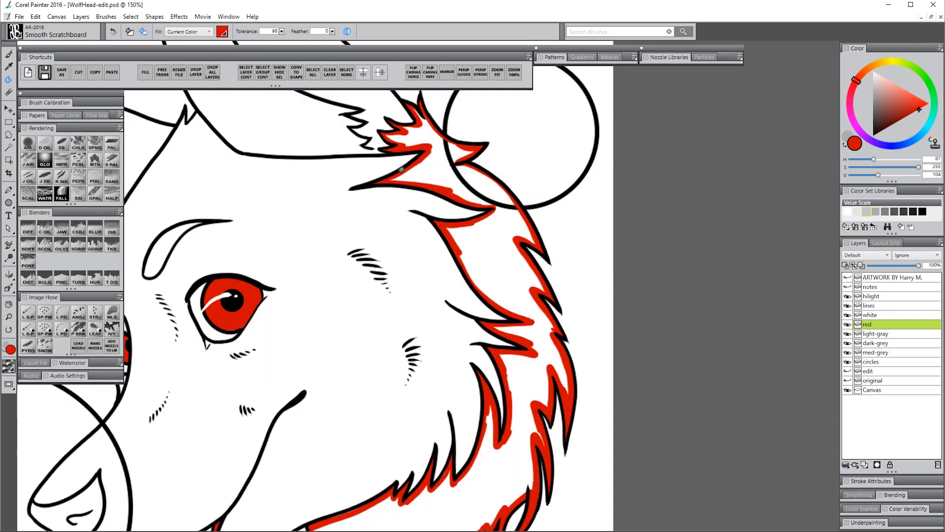
click(450, 177)
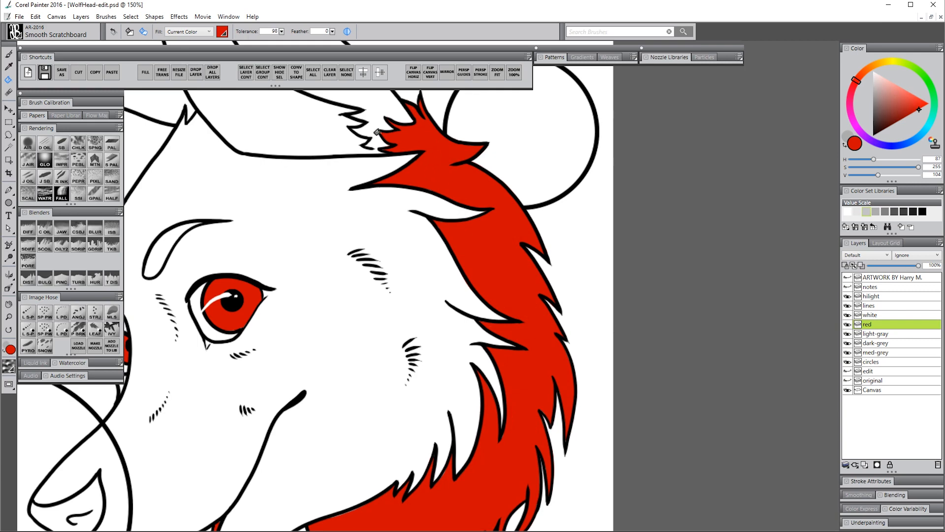
Undo the test fill and fill the mane with red at a tolerance of 32.
click(267, 31)
text(32)
key(ctrl+z)
click(442, 177)
Paint over the small unfilled specks in the red mane and ear tuft with the Smooth Scratchboard brush.
click(9, 317)
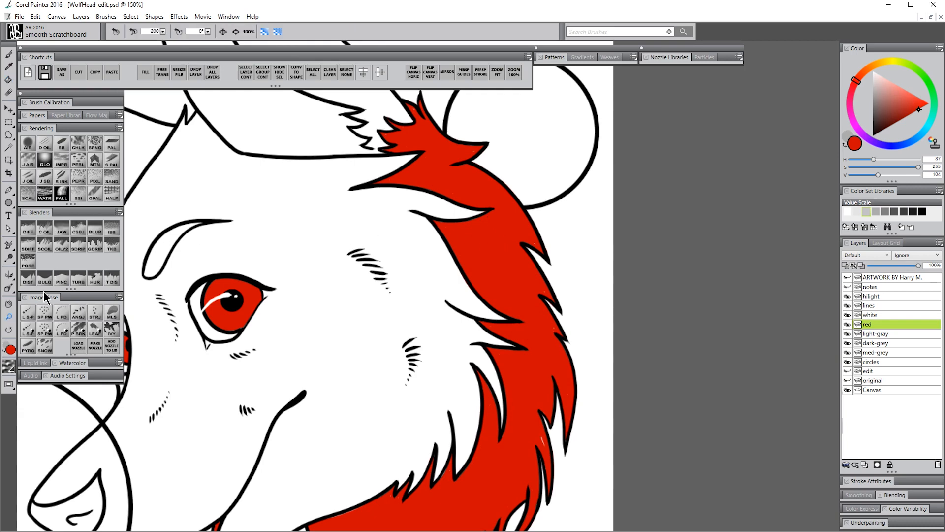
click(447, 176)
click(453, 181)
click(463, 189)
click(475, 200)
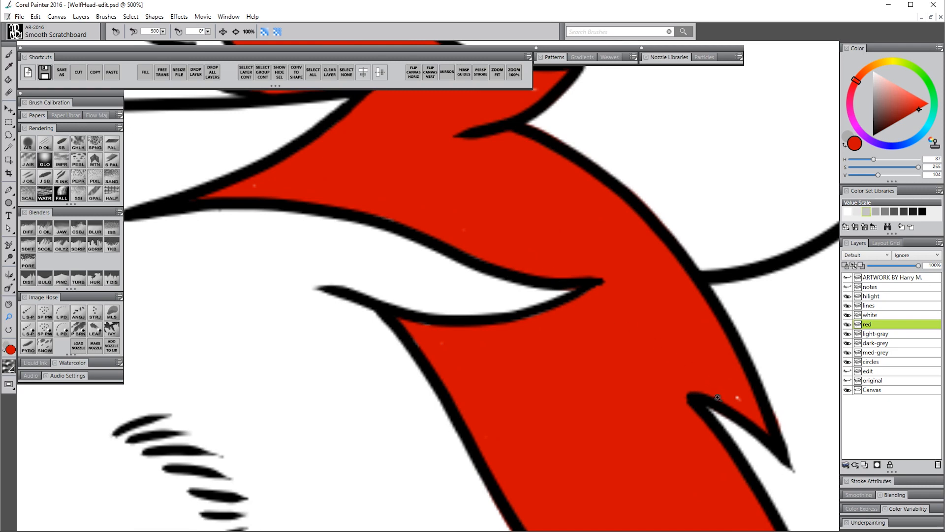
key(b)
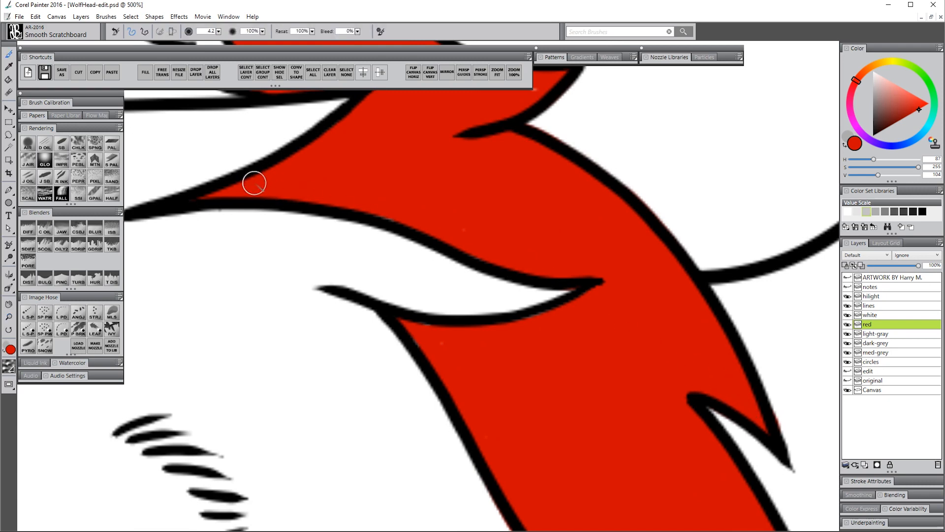
scroll(254, 183, up, 4)
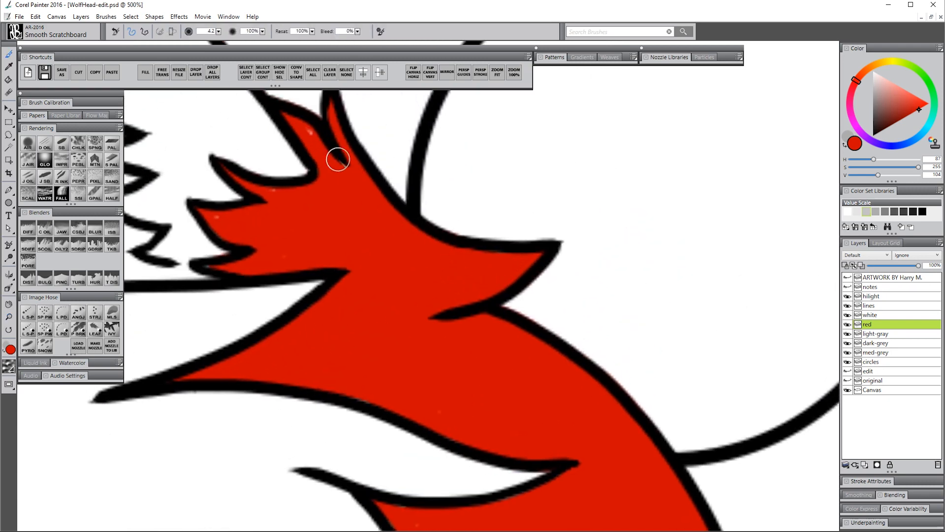
mouse_move(337, 159)
mouse_down()
mouse_move(306, 126)
mouse_move(271, 195)
mouse_move(243, 183)
mouse_move(215, 215)
mouse_move(220, 244)
mouse_up()
click(8, 316)
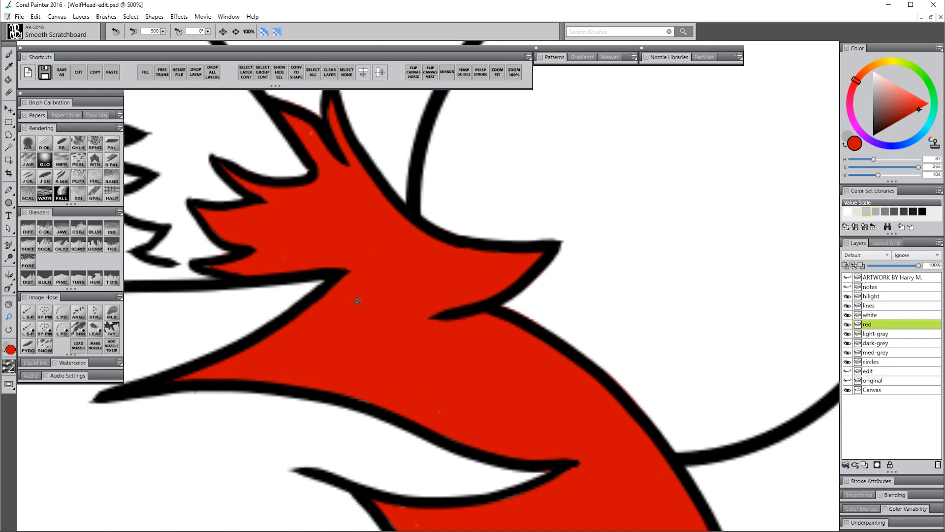
ctrl+alt+click(358, 301)
ctrl+alt+click(360, 303)
ctrl+alt+click(374, 318)
ctrl+alt+click(381, 327)
drag(381, 327, 463, 154)
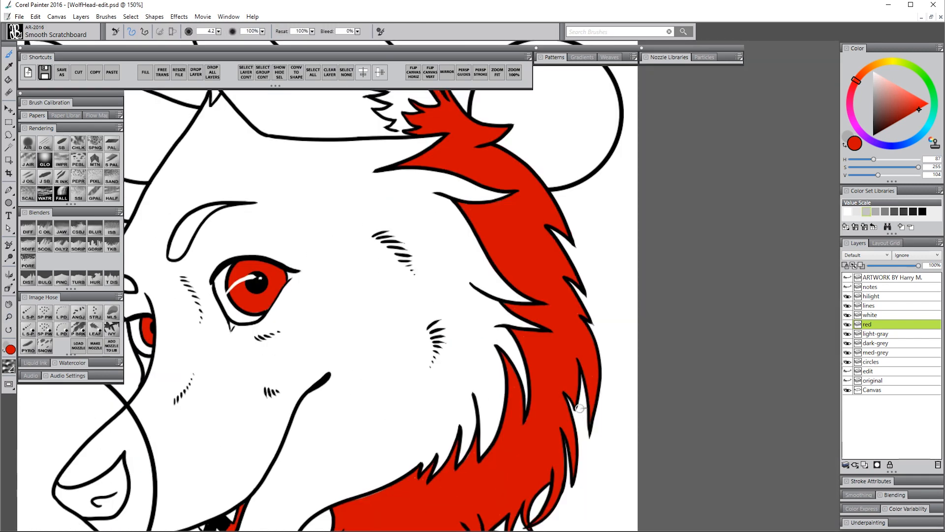